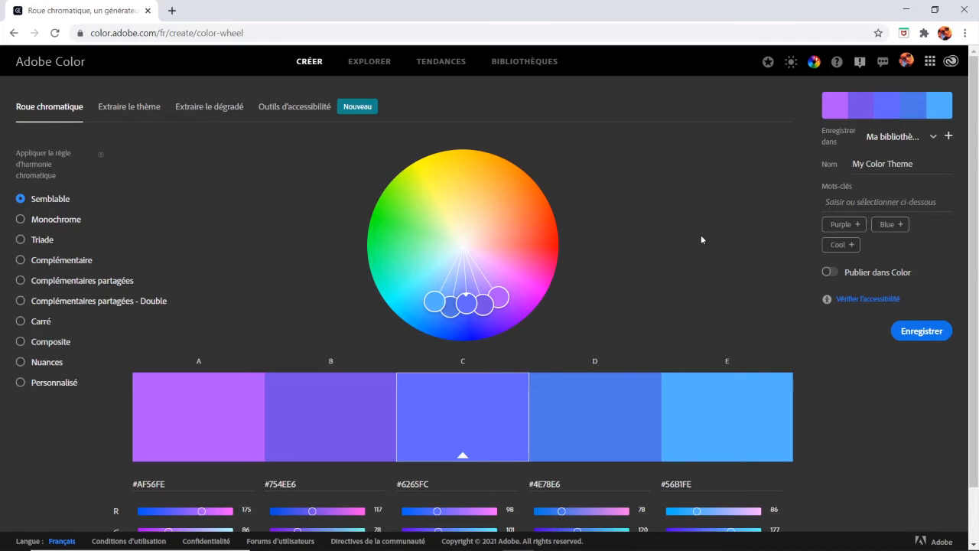
Switch the site's interface between the light and dark themes, finishing on the dark theme
click(790, 64)
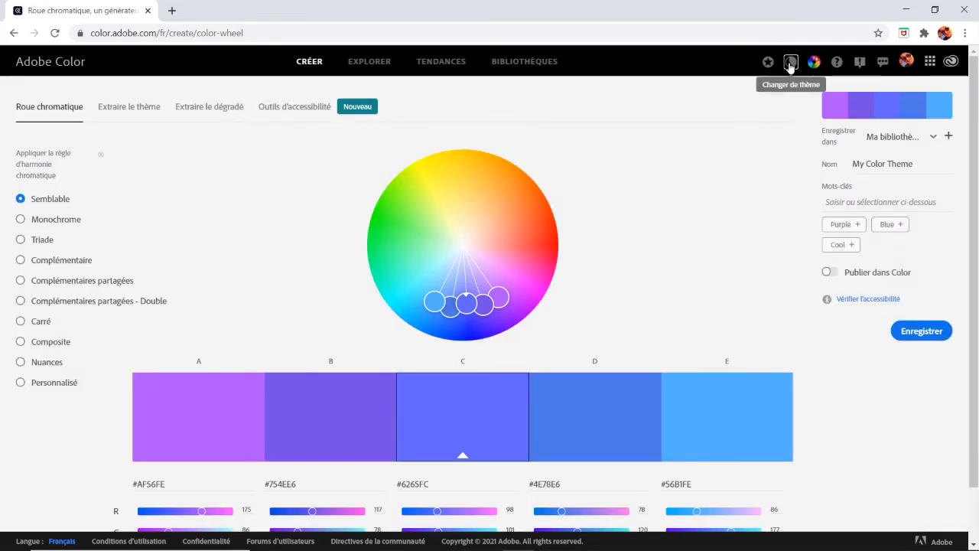
click(790, 64)
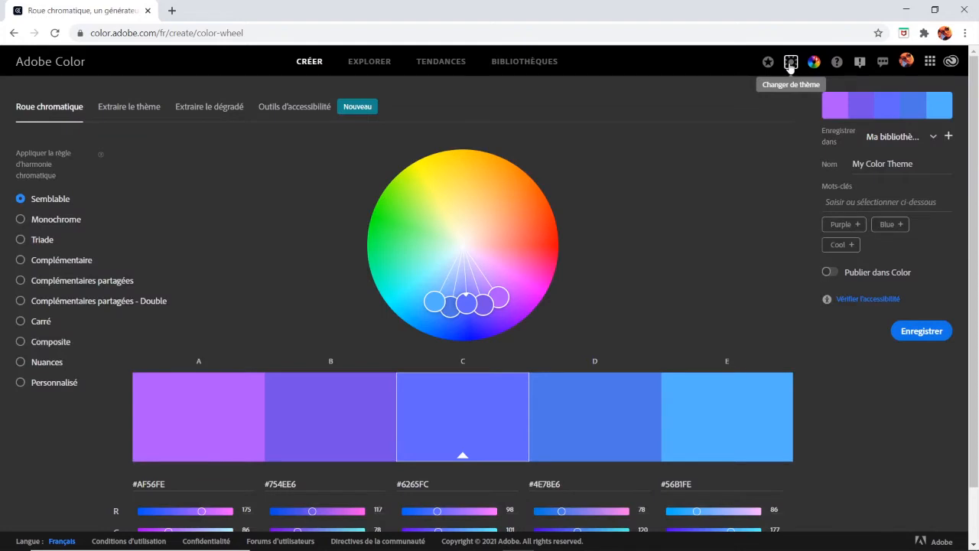
click(790, 66)
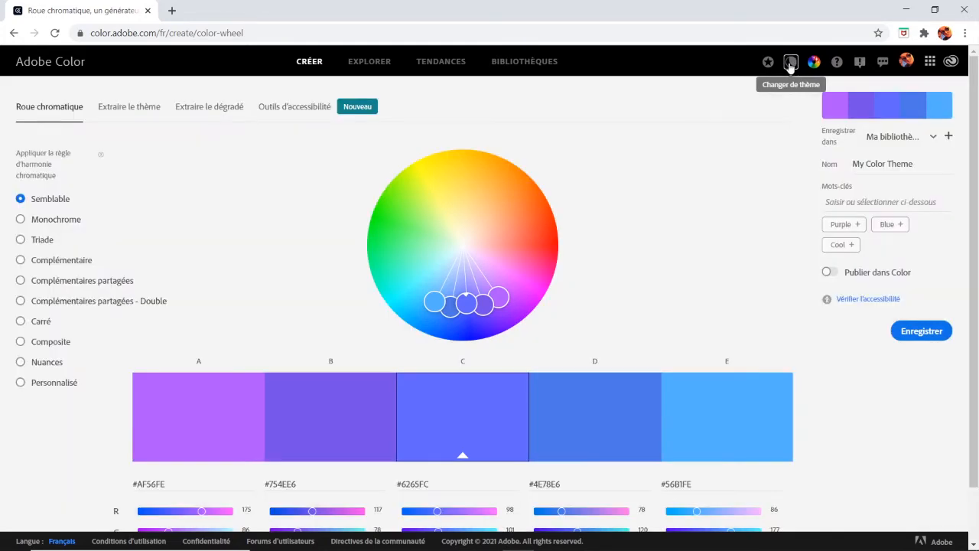
click(790, 66)
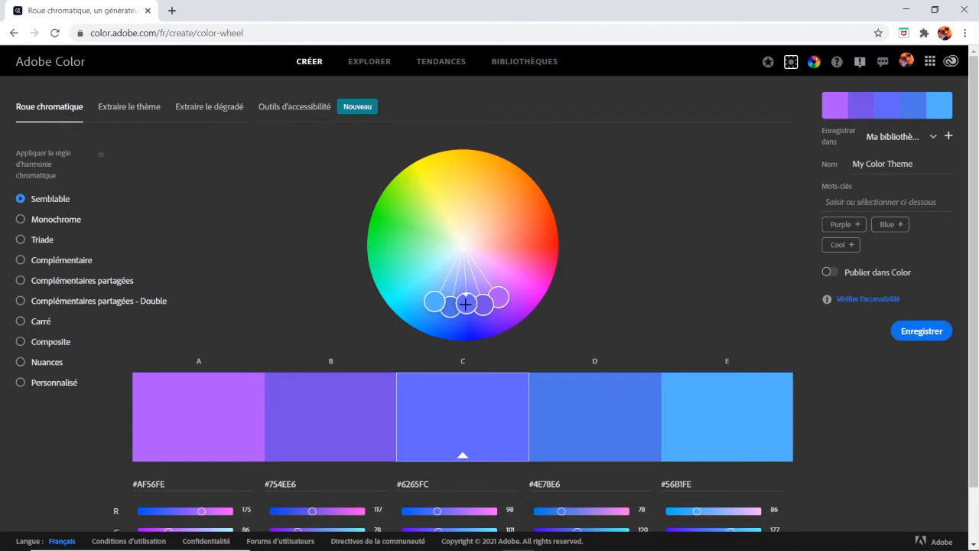
Shift the base colour of the Semblable palette to violet-blue #755EFF on the wheel and reduce its brightness to 80
drag(465, 304, 484, 332)
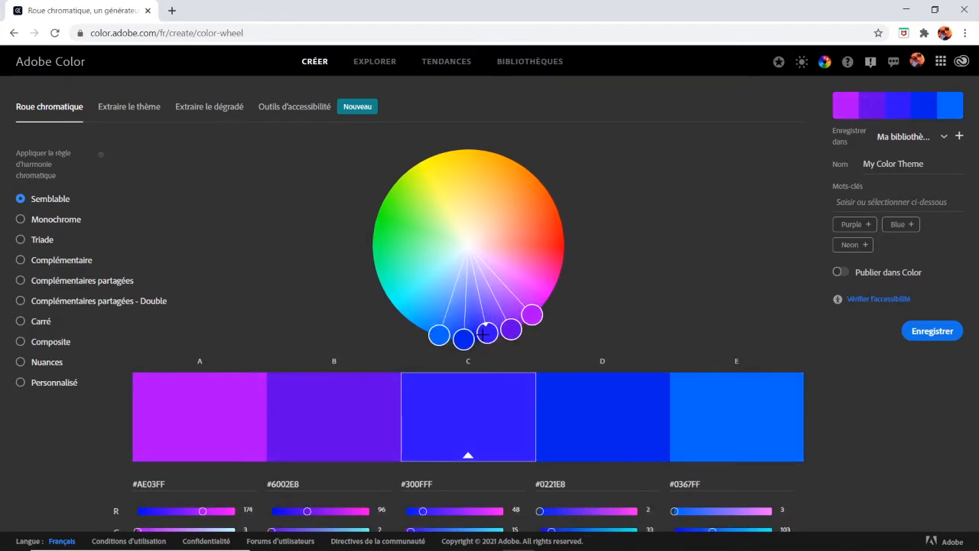
drag(484, 332, 482, 303)
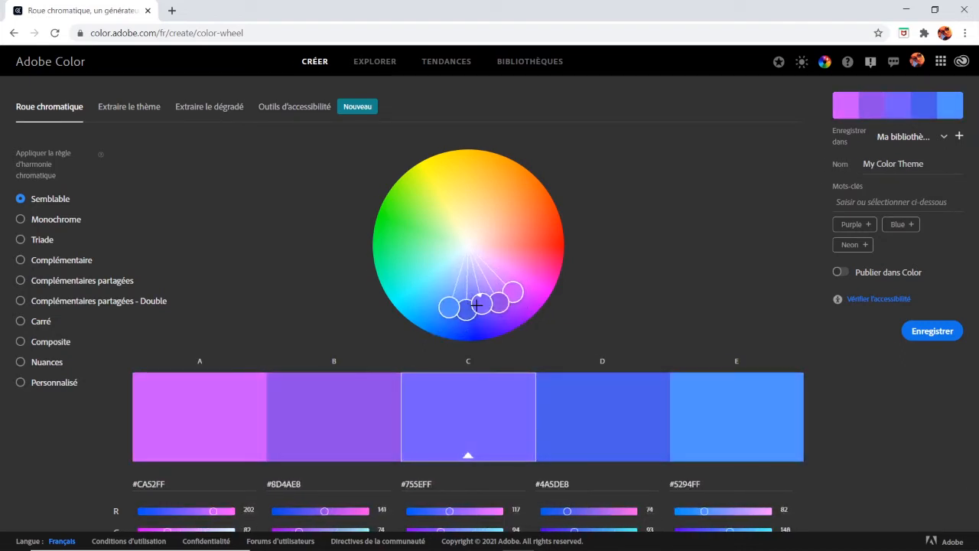
scroll(648, 300, down, 1)
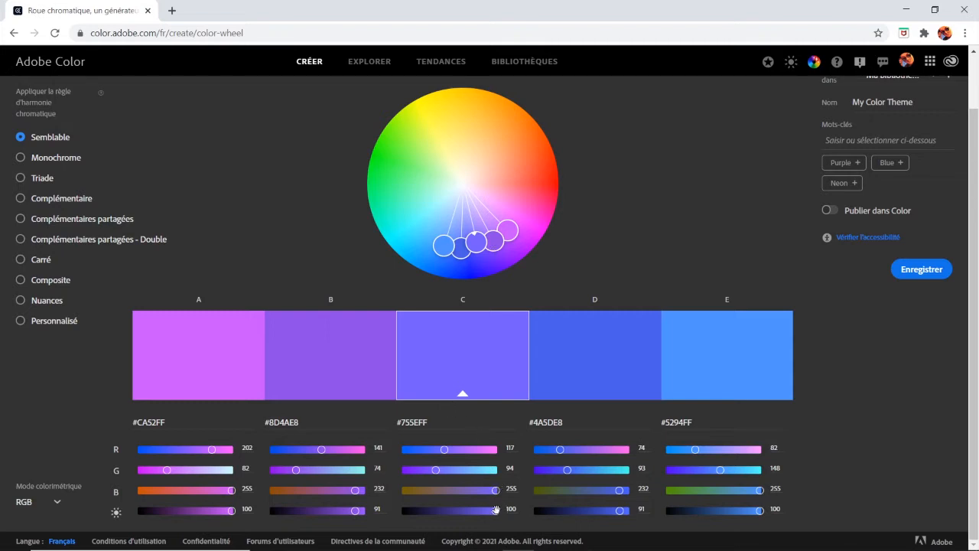
mouse_move(496, 511)
mouse_down()
mouse_move(441, 519)
mouse_move(481, 518)
mouse_up()
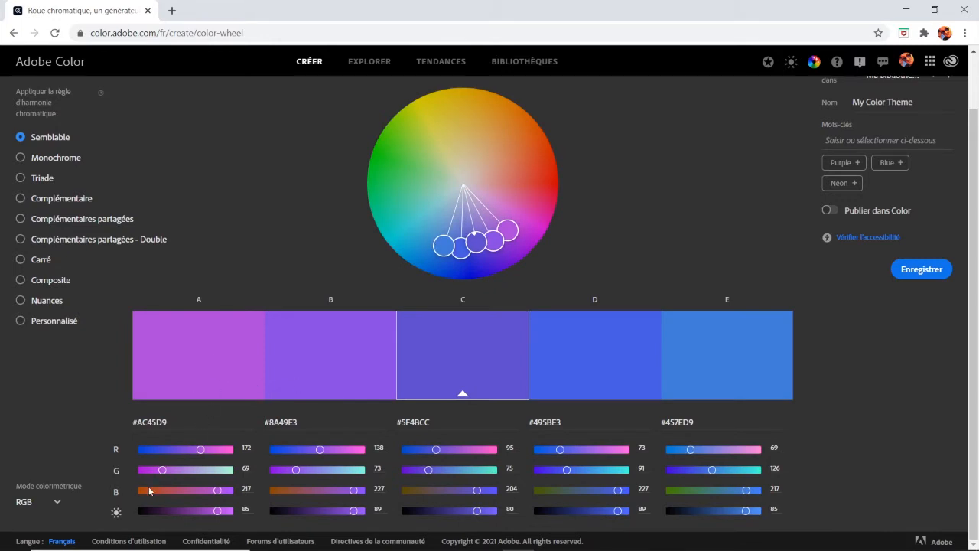
Check the available colour modes without changing RGB, and shift the Semblable palette's base colour to blue #3C43CC
click(57, 503)
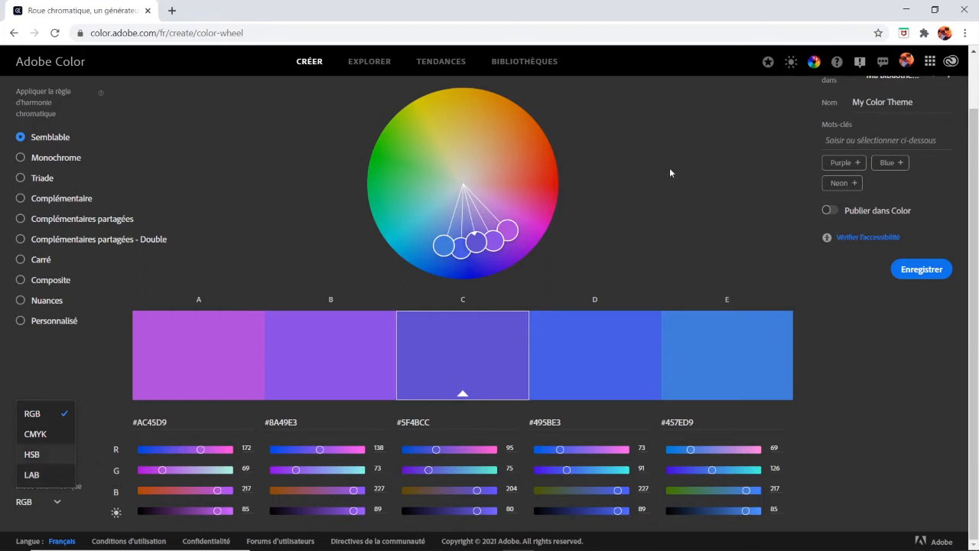
click(713, 170)
mouse_move(478, 244)
mouse_down()
mouse_move(507, 247)
mouse_move(484, 253)
mouse_move(491, 260)
mouse_up()
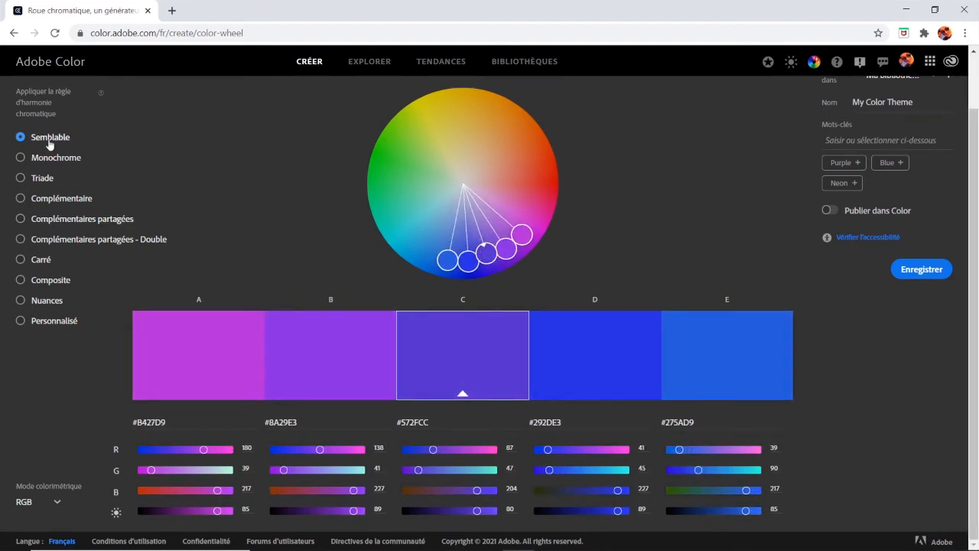
mouse_move(485, 252)
mouse_down()
mouse_move(476, 242)
mouse_move(459, 246)
mouse_move(470, 251)
mouse_up()
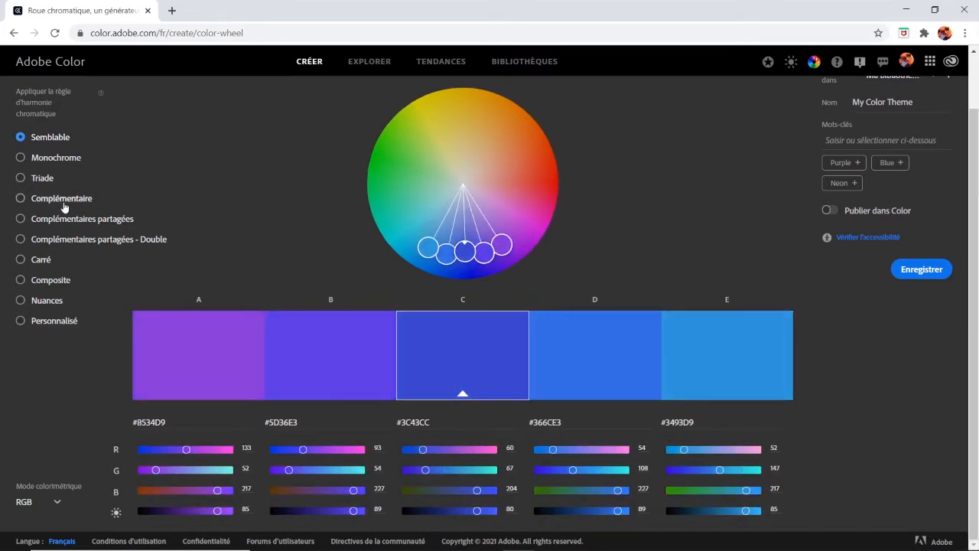
Try the Monochrome harmony rule with a purple #751ACC base colour, and preview the same base with the Triade rule
click(21, 158)
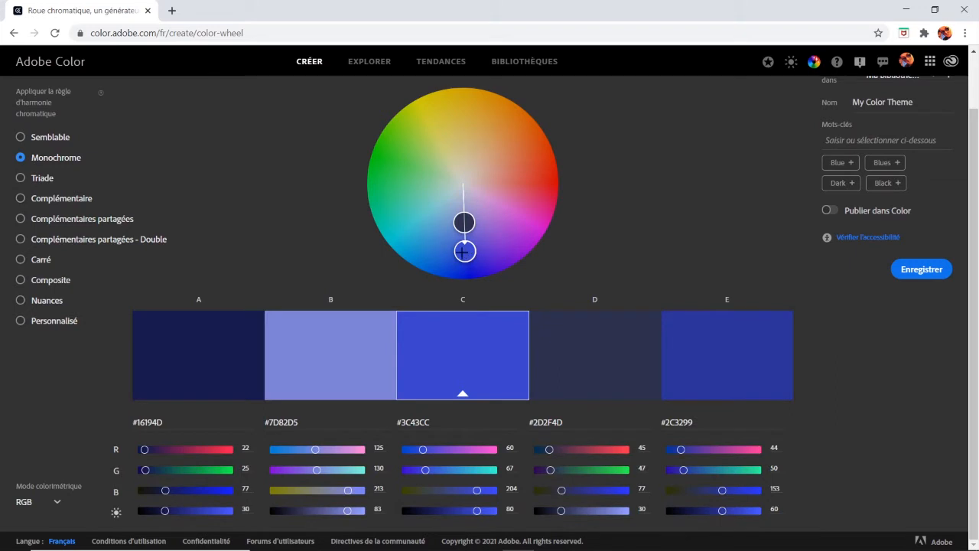
mouse_move(489, 262)
mouse_down()
mouse_move(518, 249)
mouse_move(523, 230)
mouse_move(454, 253)
mouse_move(510, 253)
mouse_up()
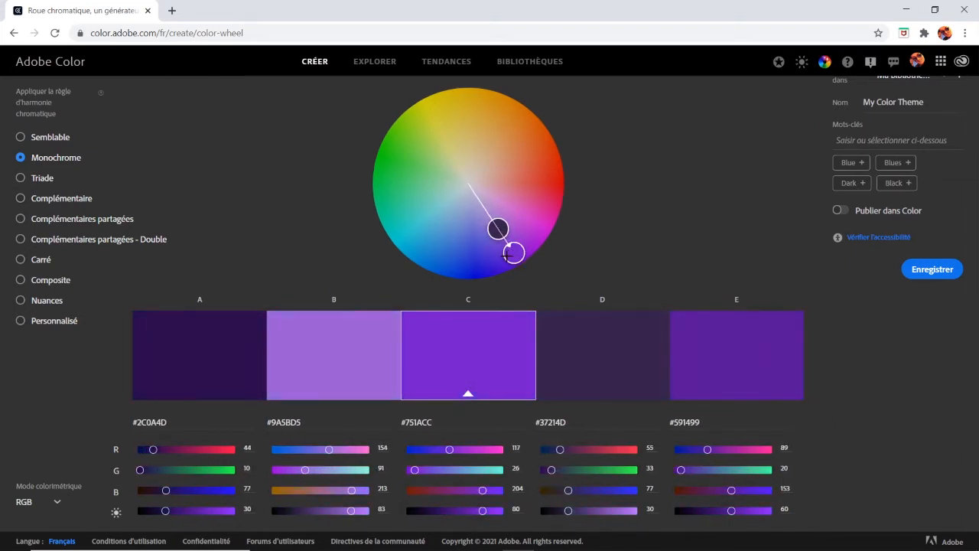
click(21, 178)
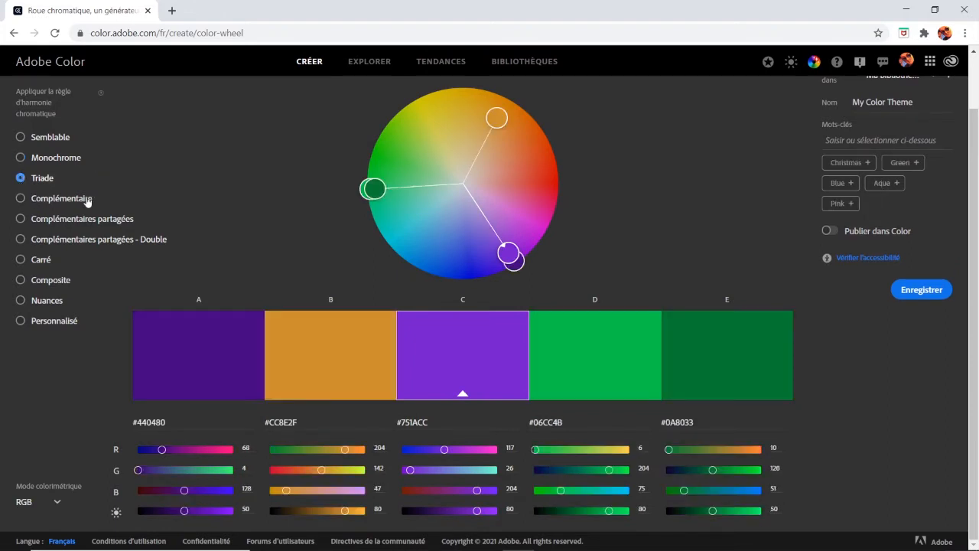
Apply the Complémentaire harmony rule and adjust the wheel to a coral base colour #CC6A5E with pale grey #C0CCC6 as colour E
click(20, 199)
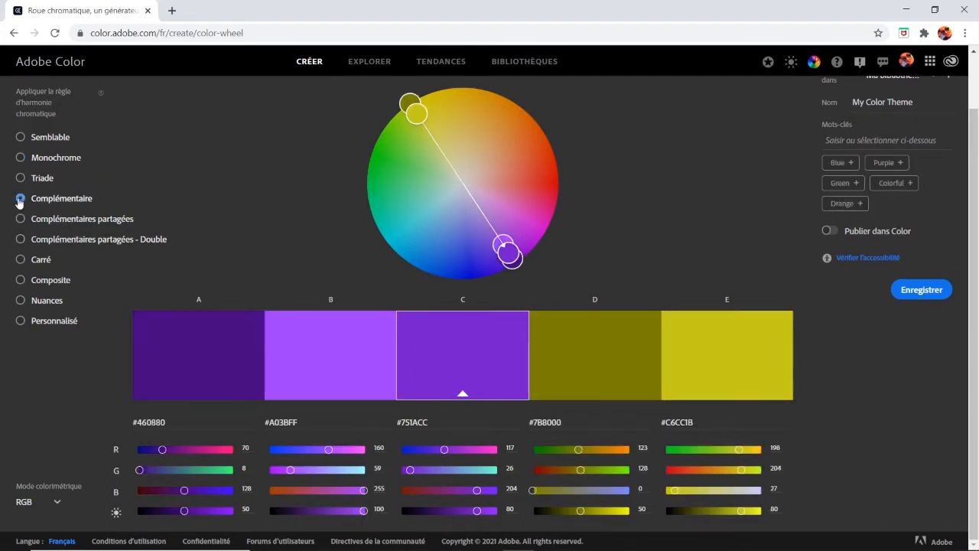
mouse_move(418, 114)
mouse_down()
mouse_move(451, 163)
mouse_move(440, 154)
mouse_up()
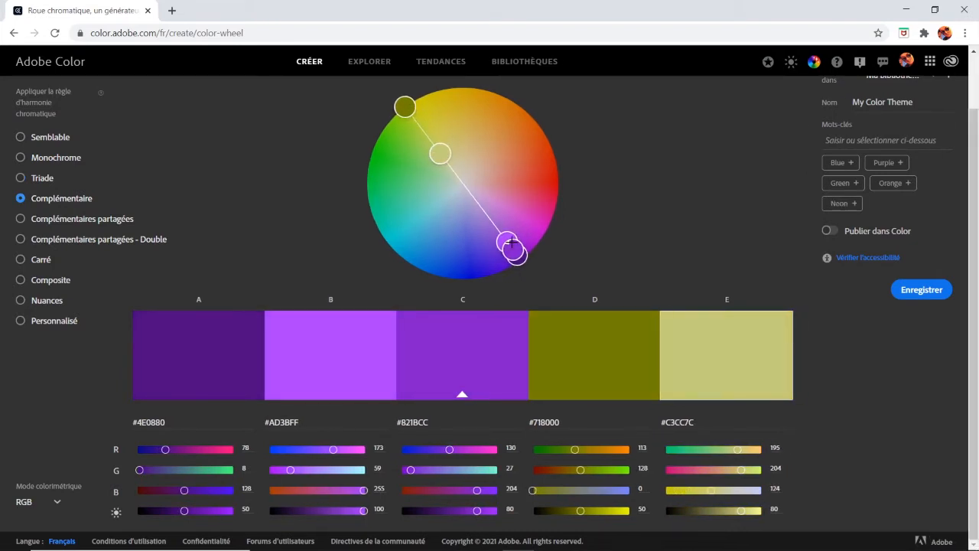
mouse_move(513, 238)
mouse_down()
mouse_move(496, 212)
mouse_move(514, 192)
mouse_move(511, 162)
mouse_up()
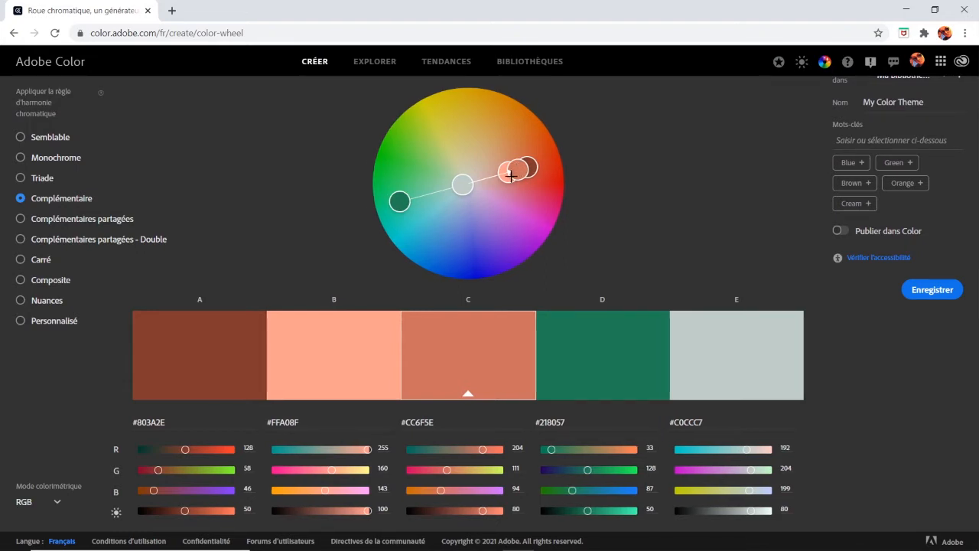
mouse_move(511, 162)
mouse_down()
mouse_move(500, 201)
mouse_move(519, 170)
mouse_up()
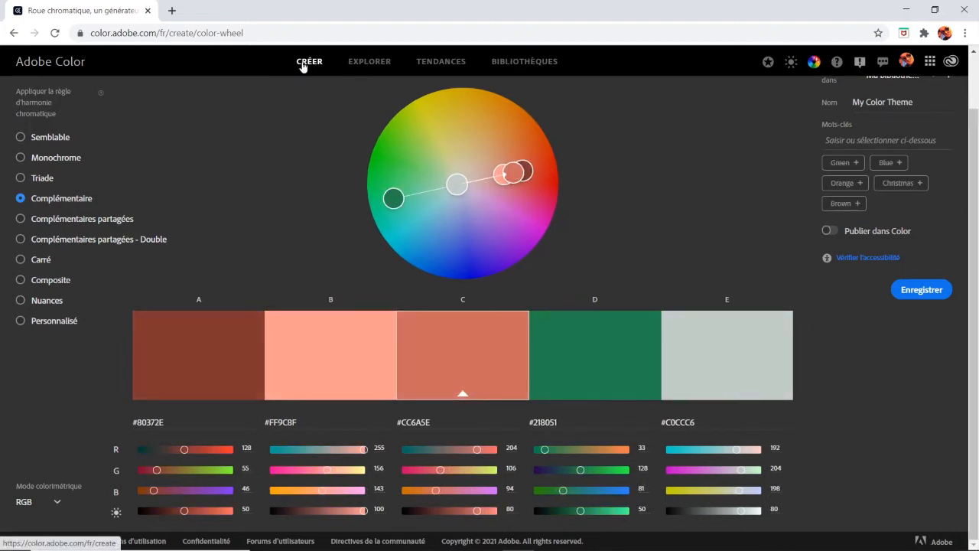
Go to the Explorer page and look through the palettes and image-based themes from all sources
click(370, 62)
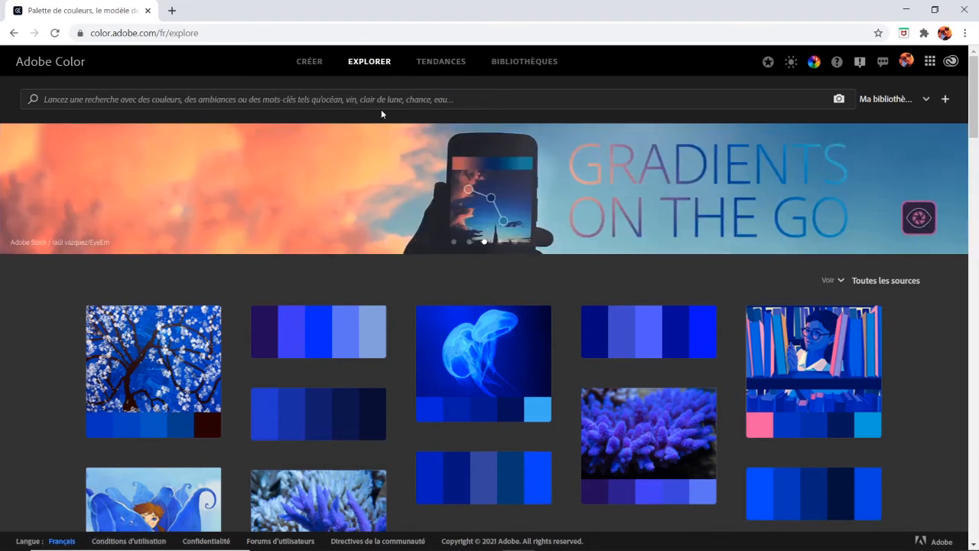
scroll(603, 292, down, 5)
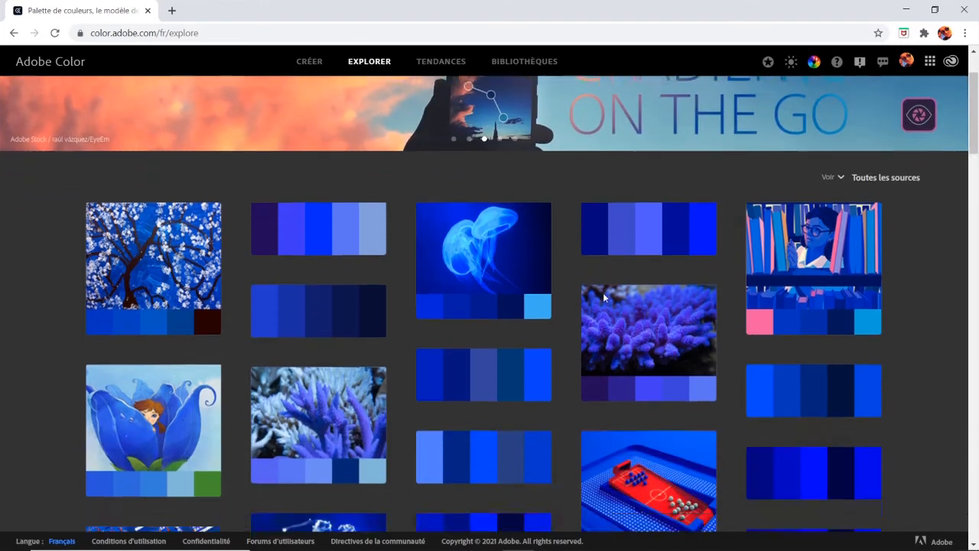
scroll(603, 298, down, 1)
scroll(604, 298, up, 5)
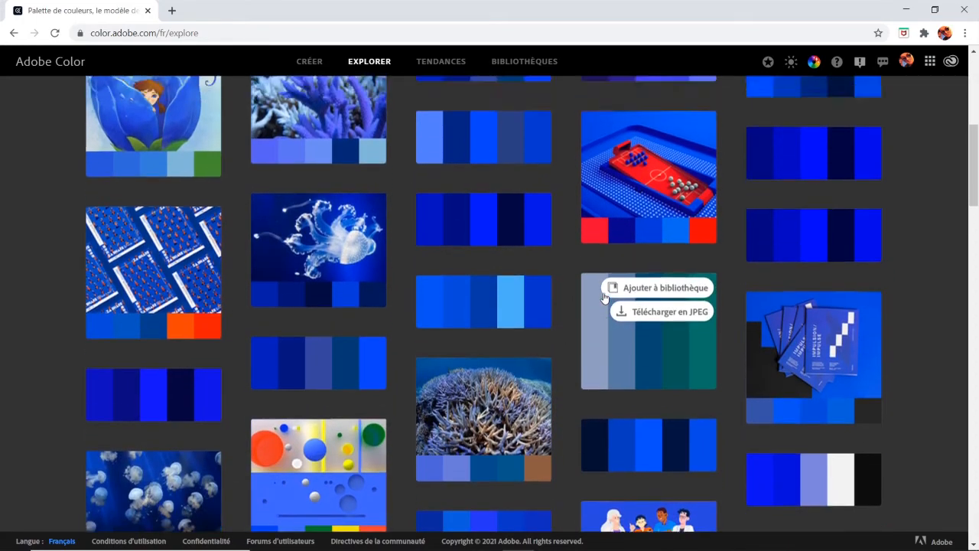
scroll(605, 298, down, 7)
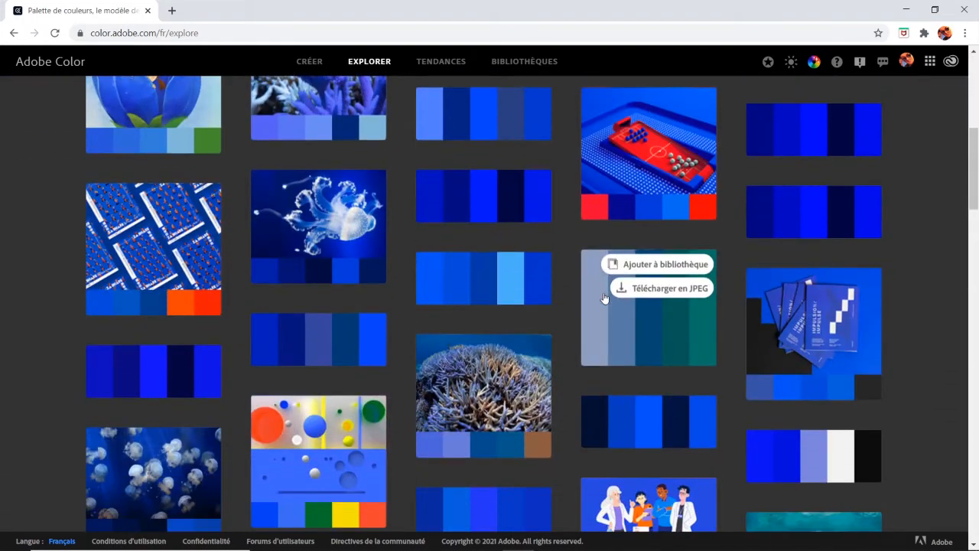
scroll(556, 266, up, 7)
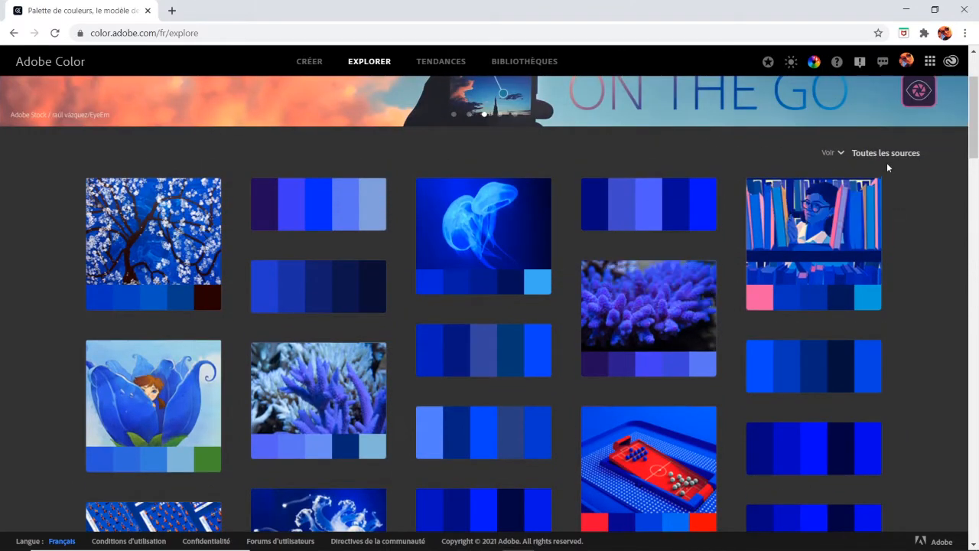
Filter the explored palettes to Thèmes de couleurs, Les plus utilisés
click(848, 153)
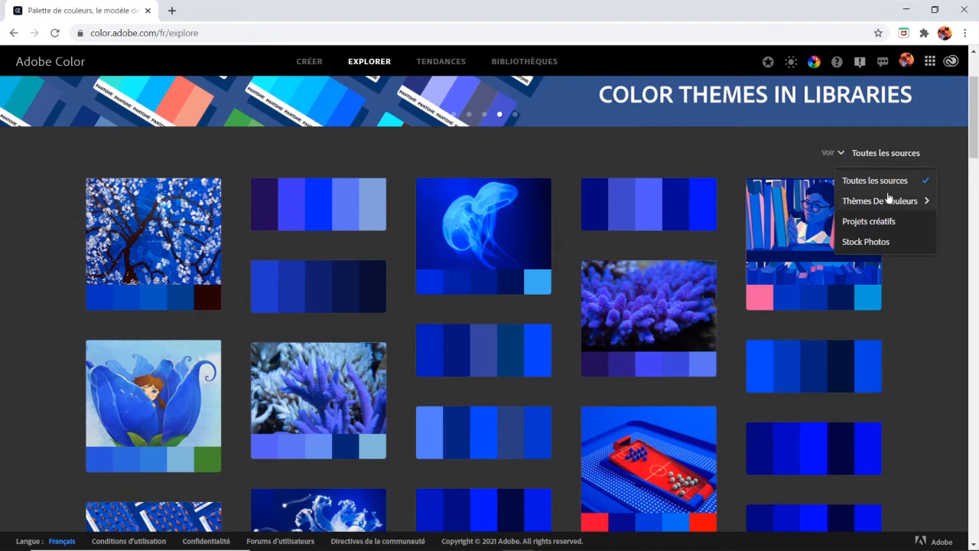
mouse_move(889, 202)
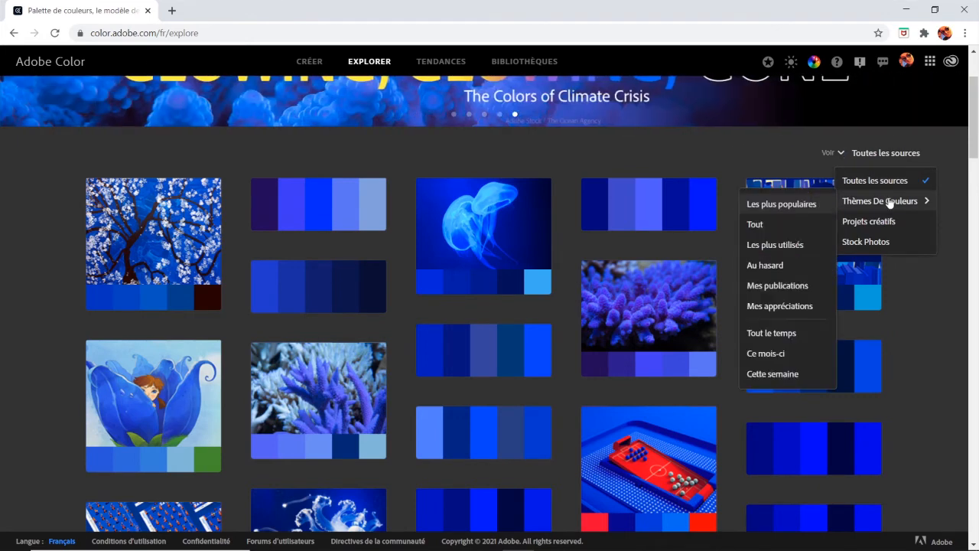
click(788, 244)
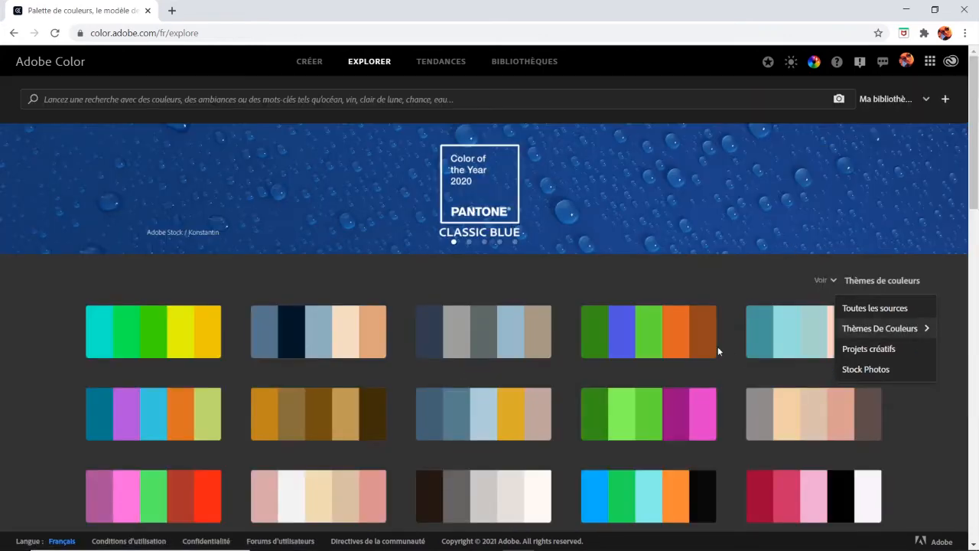
Browse the first page of the most used colour themes, checking the actions offered on individual palettes
scroll(718, 347, down, 3)
mouse_move(496, 241)
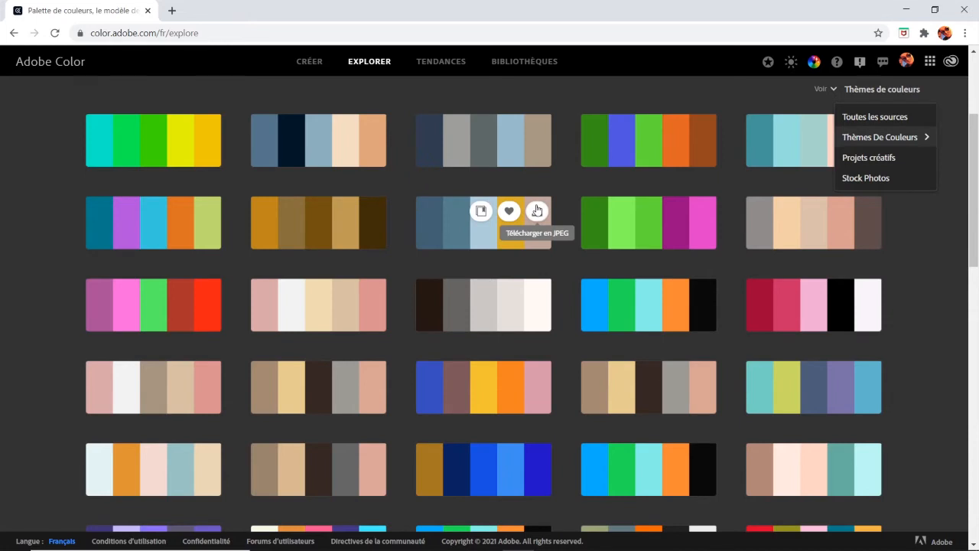
mouse_move(702, 212)
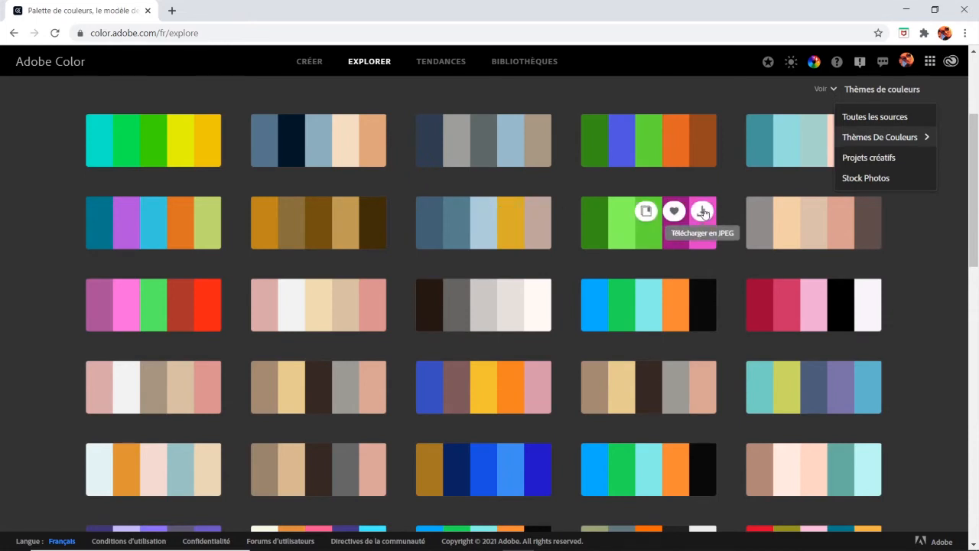
scroll(625, 317, down, 1)
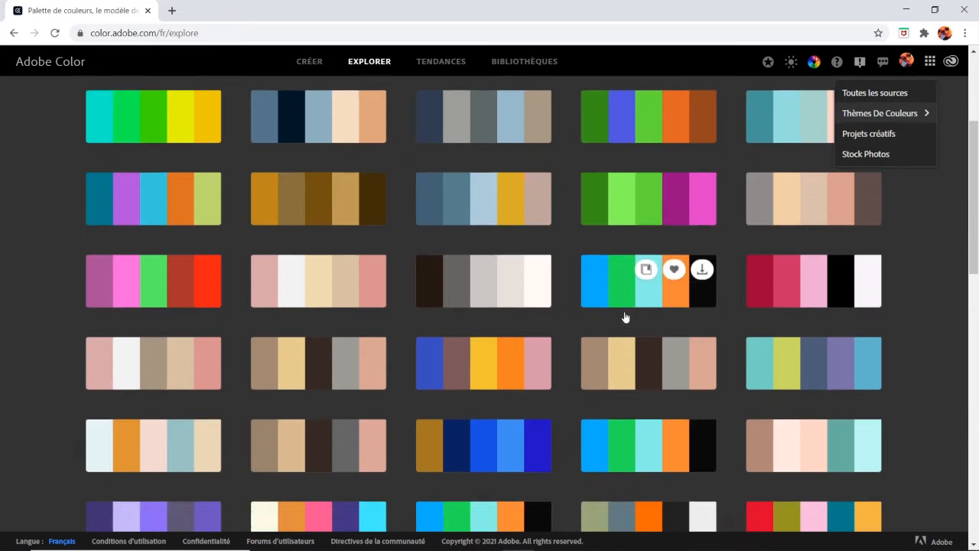
scroll(625, 317, down, 15)
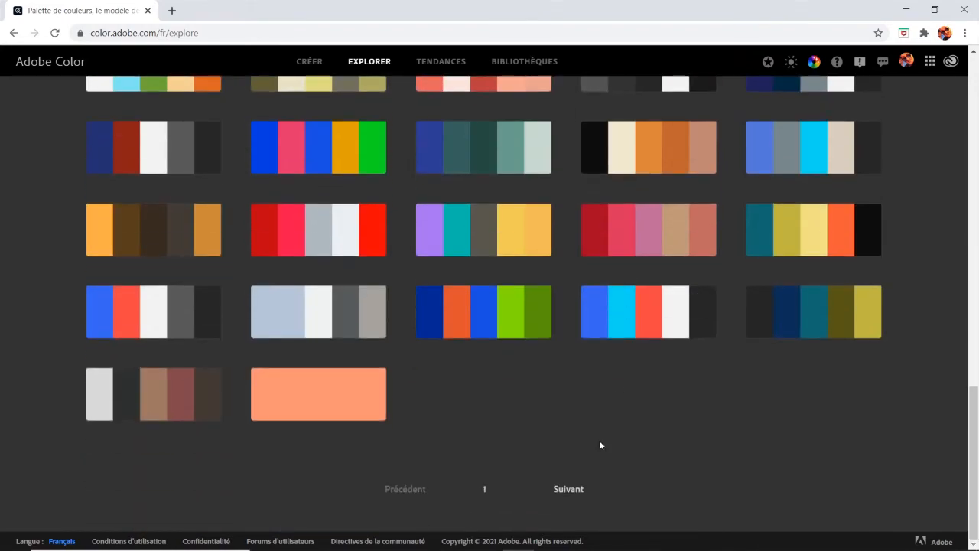
Open the second page of the most used colour themes and look through its palettes
click(568, 489)
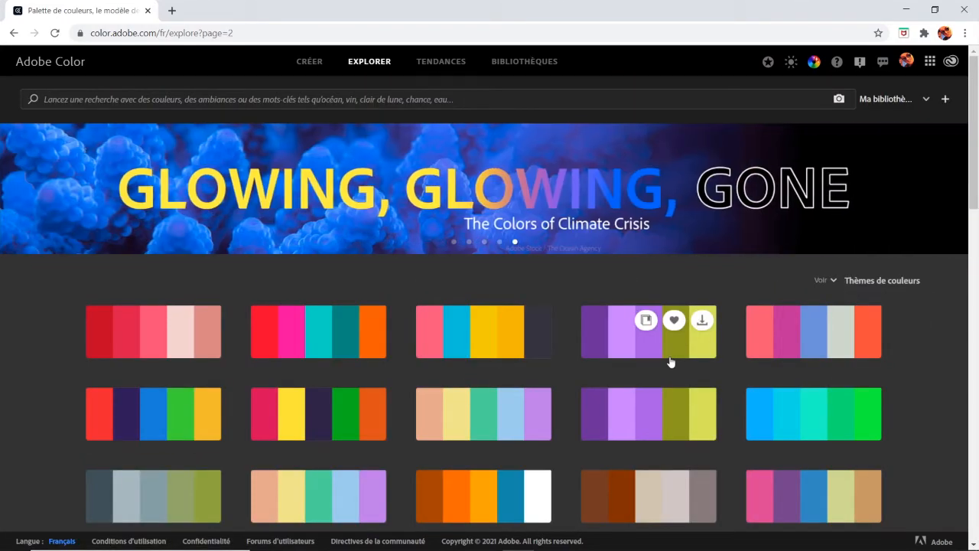
scroll(671, 362, down, 3)
scroll(671, 361, up, 3)
scroll(671, 362, down, 3)
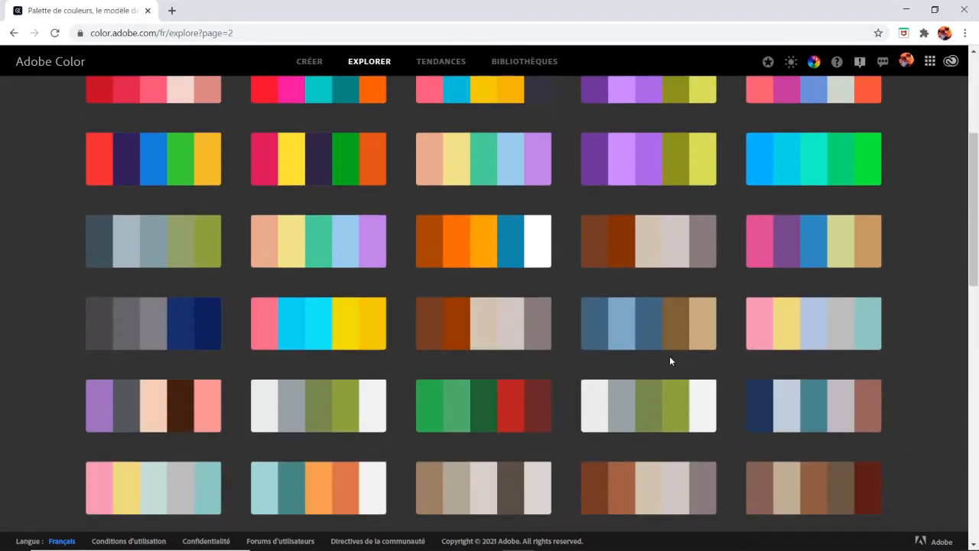
scroll(669, 356, up, 3)
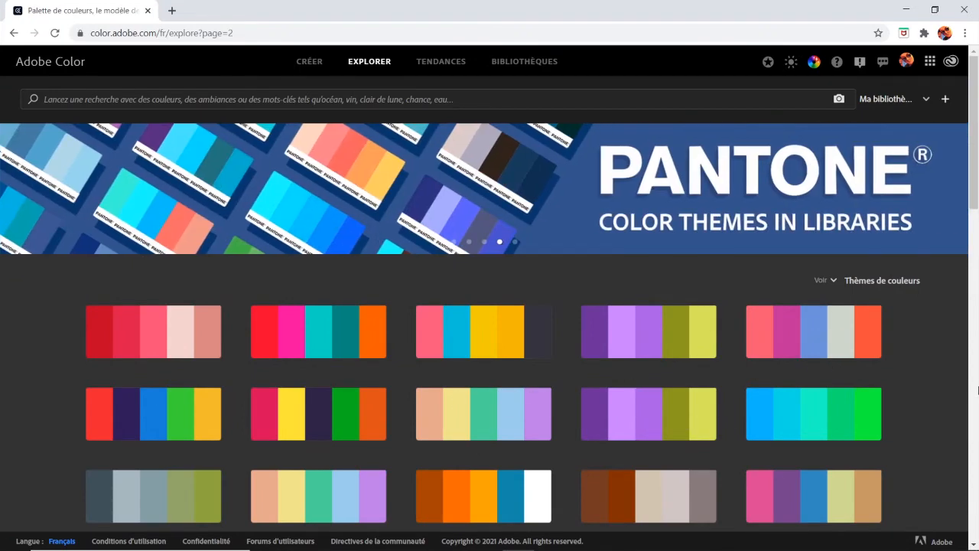
scroll(978, 390, down, 3)
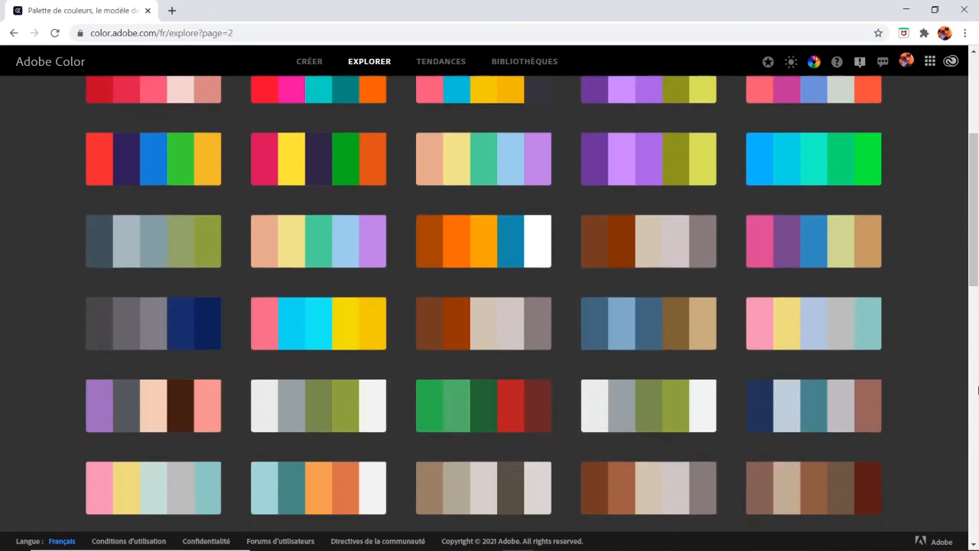
Filter the colour themes to Les plus populaires and look through the resulting palettes
scroll(914, 212, up, 2)
click(832, 153)
mouse_move(849, 203)
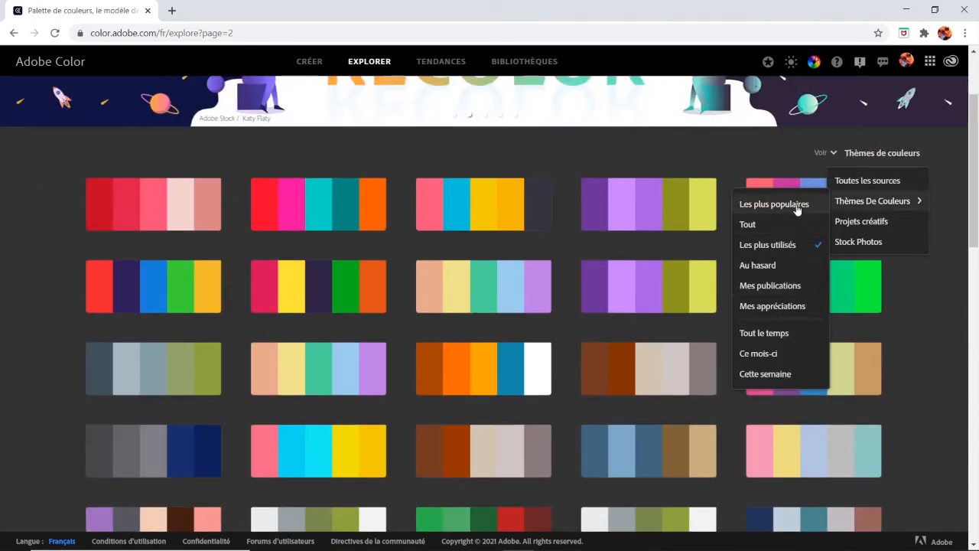
click(796, 205)
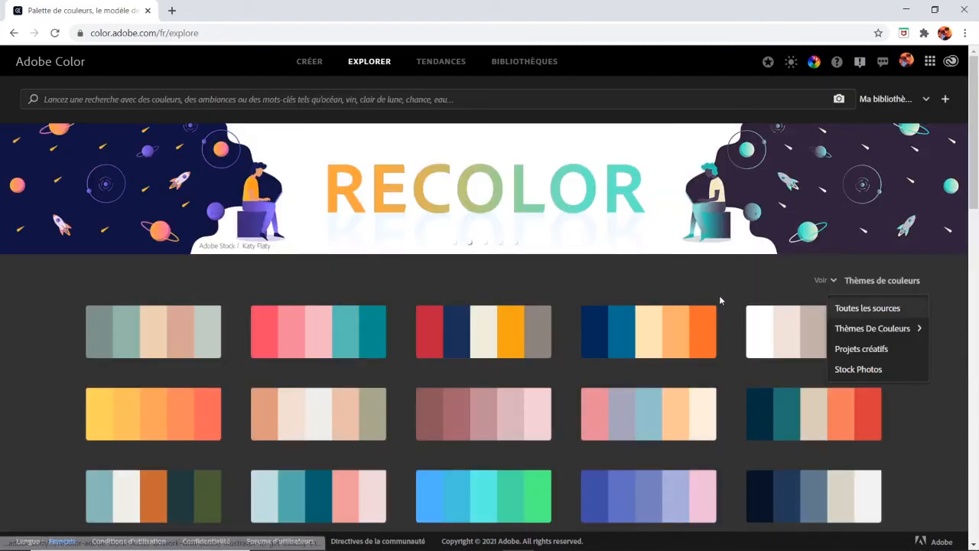
scroll(719, 298, down, 3)
mouse_move(651, 205)
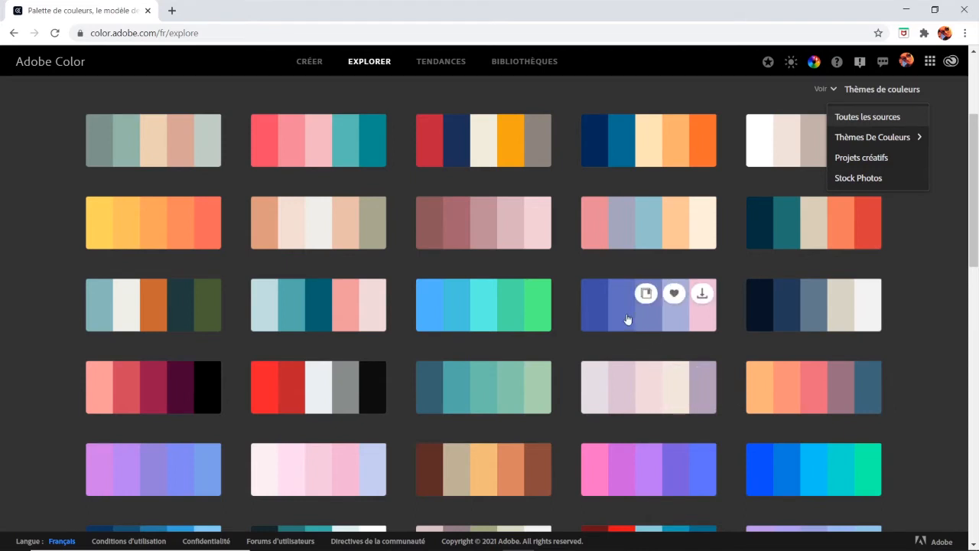
Go to the Tendances page and look through the trend palettes from Mode to Nature
click(428, 64)
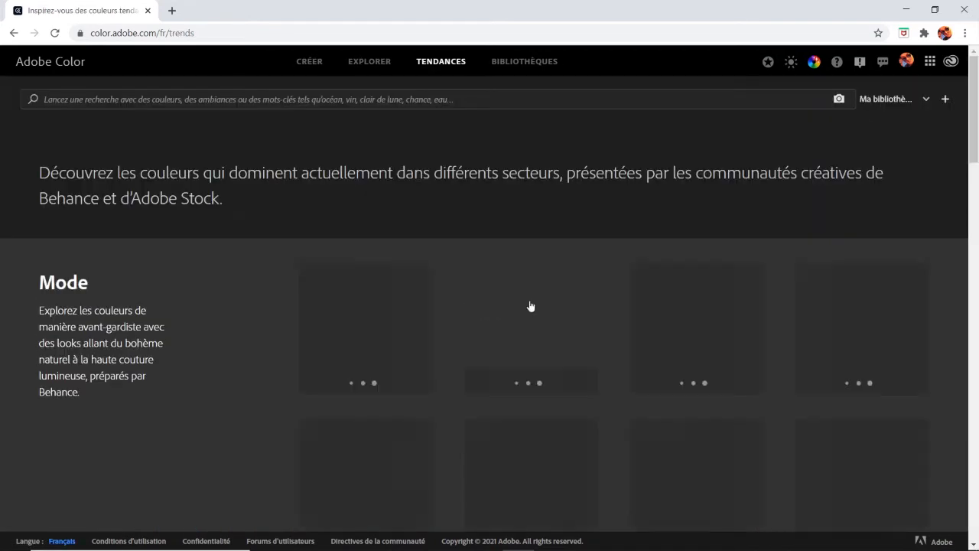
scroll(531, 306, down, 3)
scroll(533, 306, down, 7)
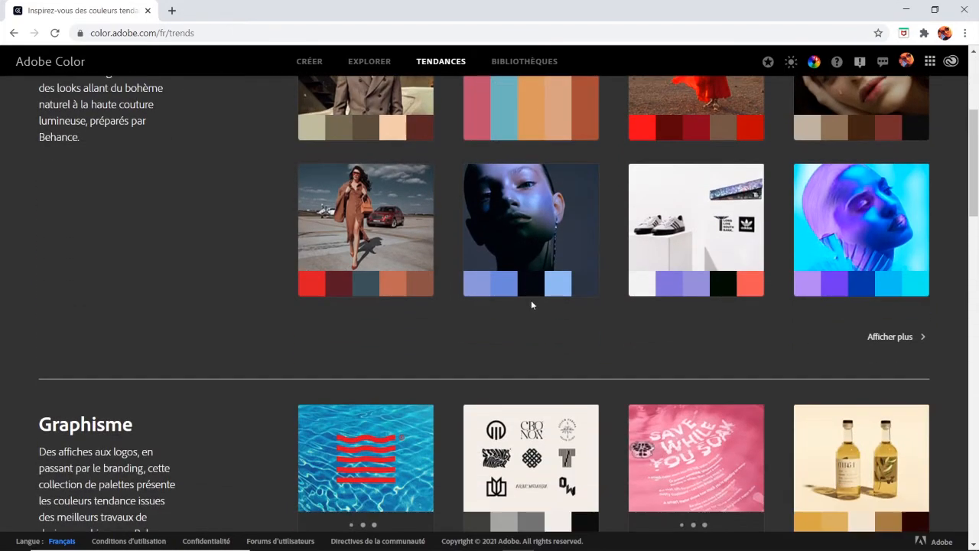
scroll(532, 305, down, 2)
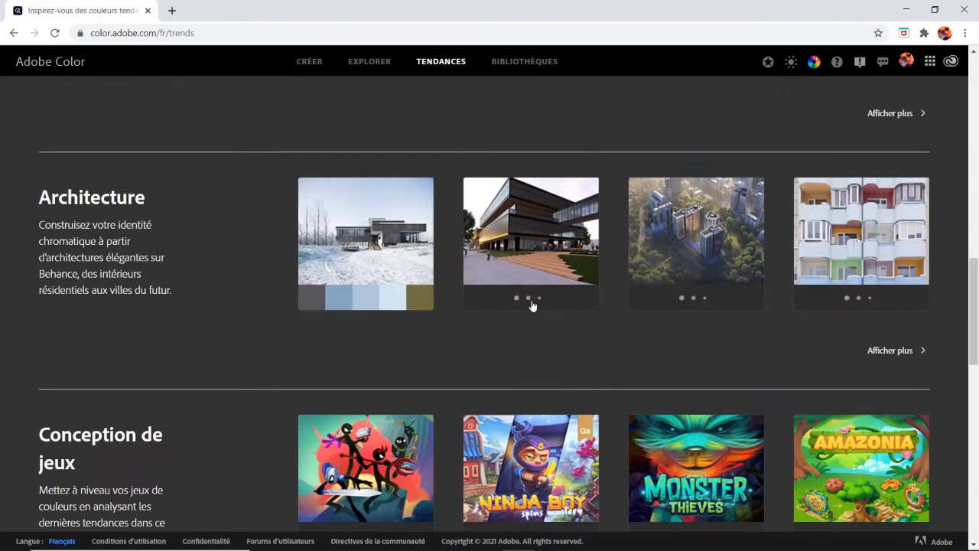
scroll(532, 305, down, 3)
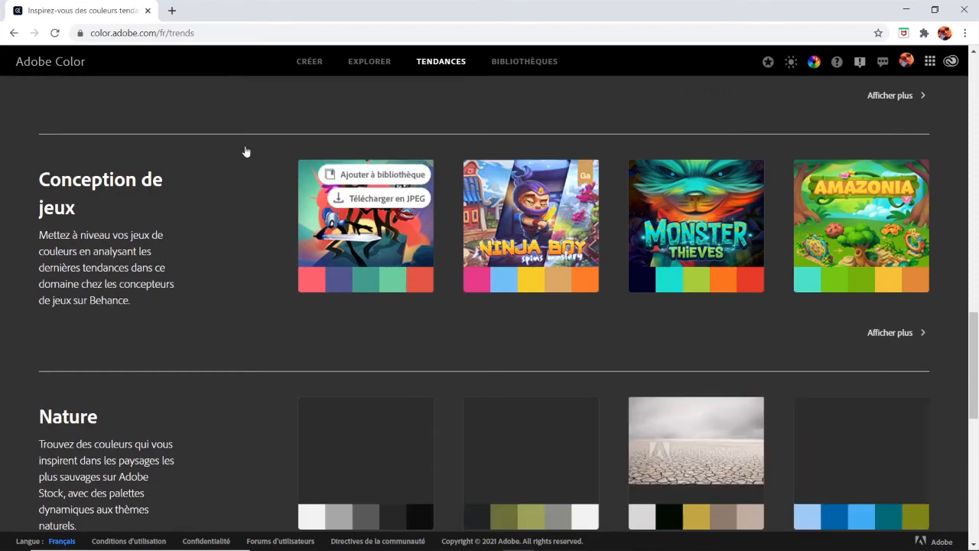
Open the full Conception de jeux trend collection, browse its palettes and continue to its second page
click(910, 332)
scroll(801, 333, down, 10)
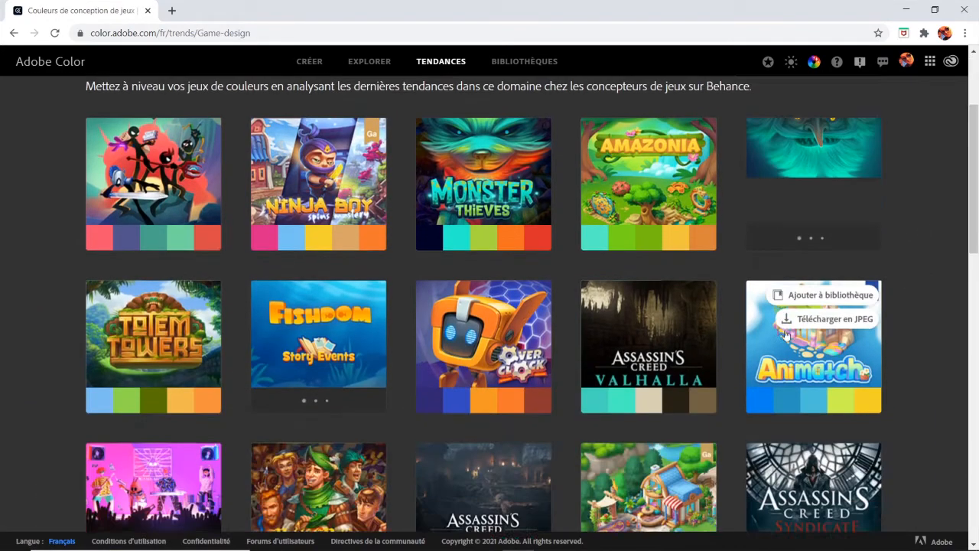
scroll(785, 335, down, 4)
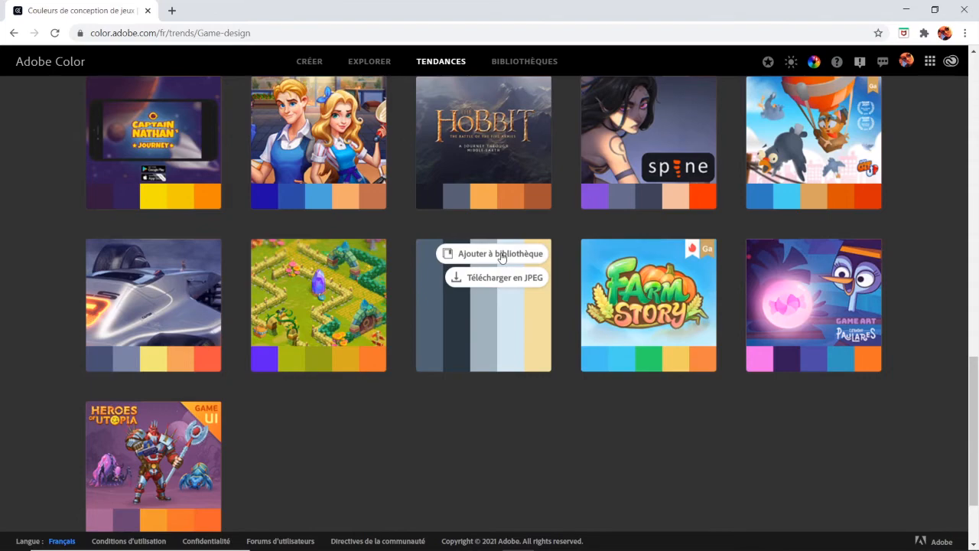
scroll(597, 275, up, 5)
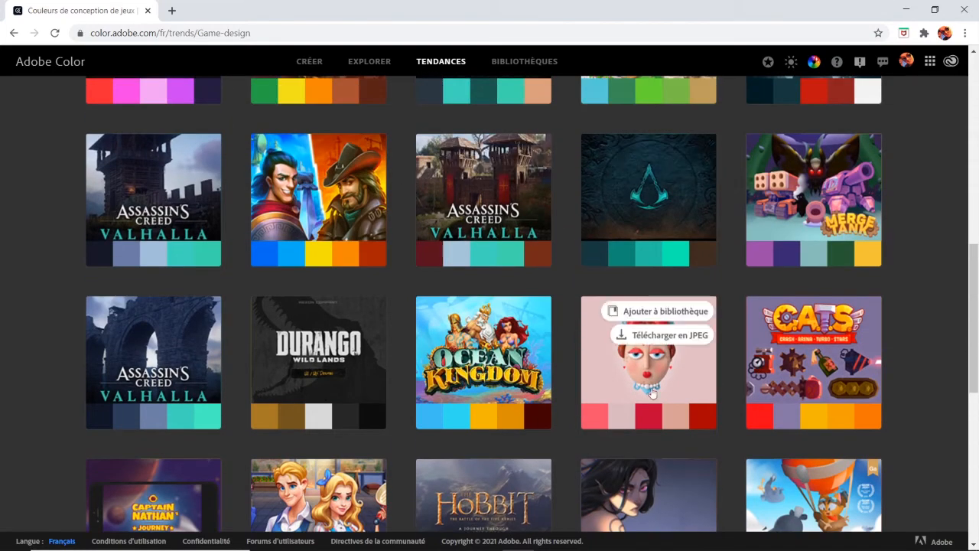
scroll(771, 383, down, 10)
click(569, 488)
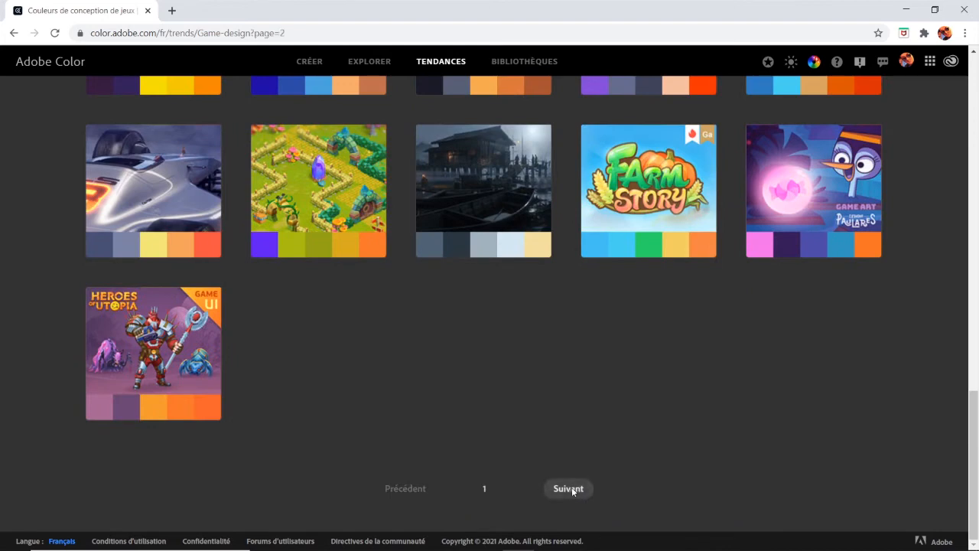
Return to the colour wheel, apply the Semblable harmony rule and shift the base colour to pink #CC4DA9
click(313, 62)
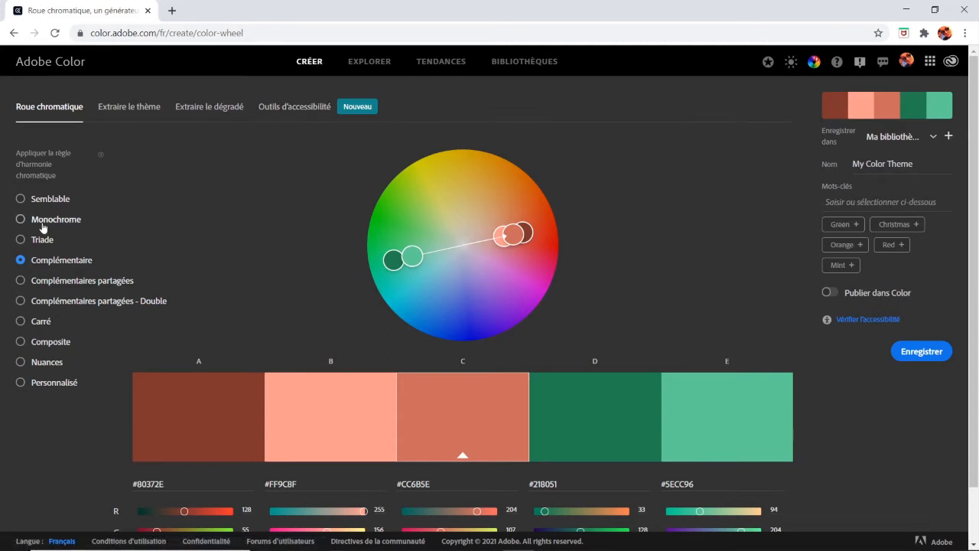
click(21, 199)
drag(525, 236, 521, 268)
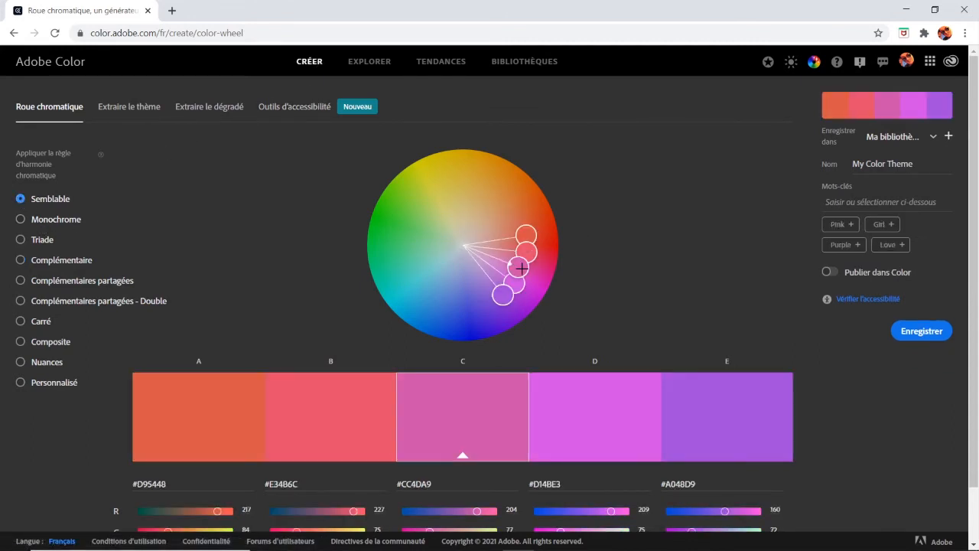
Open the accessibility tools for the palette and close the picture explaining the types of colour blindness
click(303, 112)
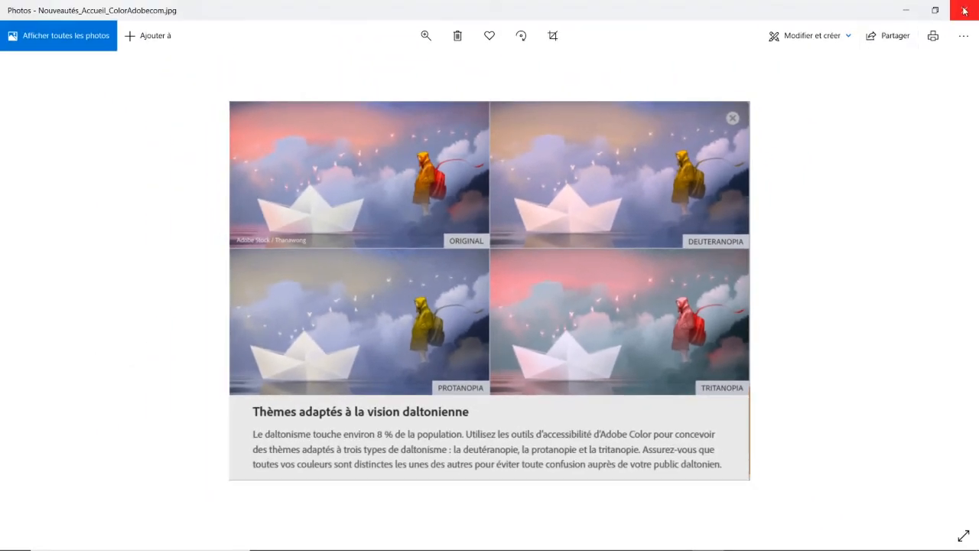
click(965, 10)
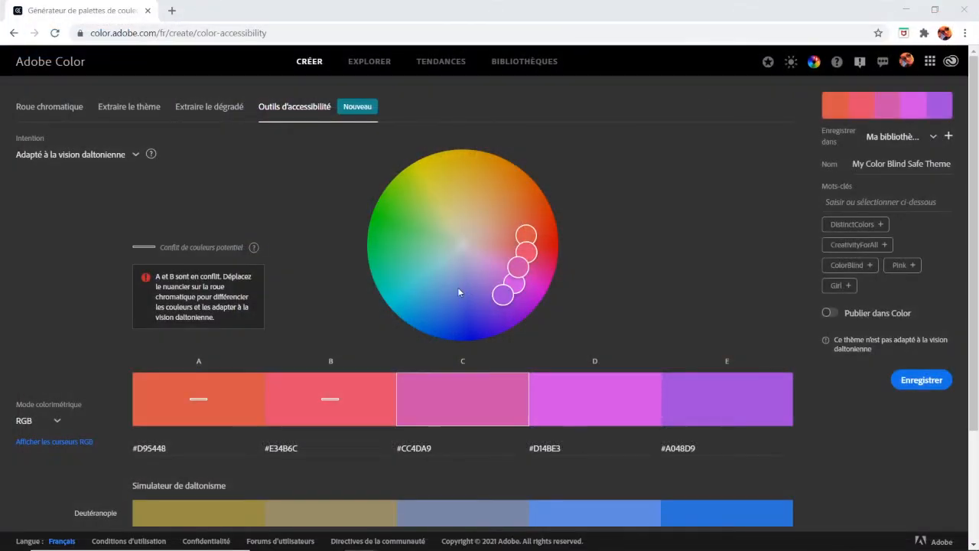
Recolour swatch C to #8865CC and swatch D to #69C8E6 on the colour wheel, and examine the palette in the colour-blindness simulator
click(62, 112)
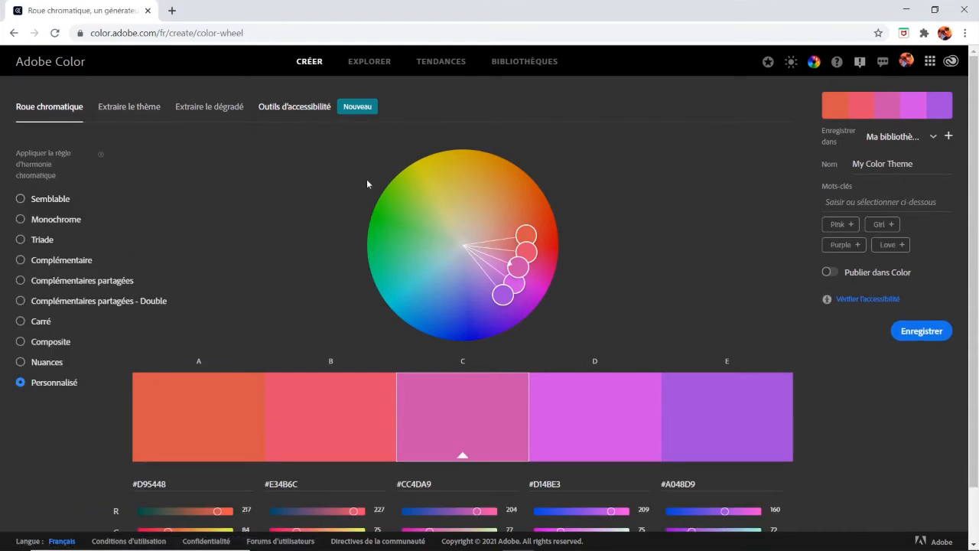
drag(517, 266, 430, 285)
click(294, 108)
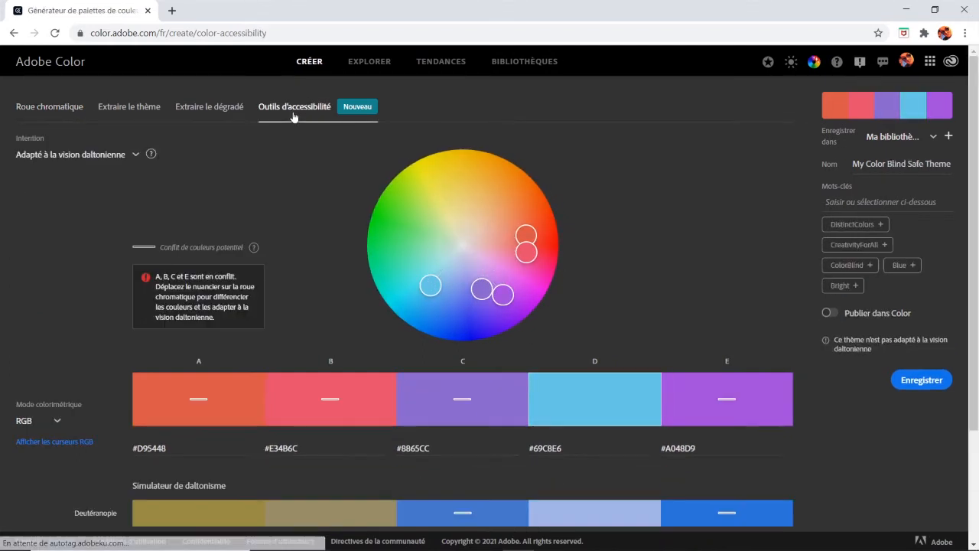
scroll(613, 250, down, 1)
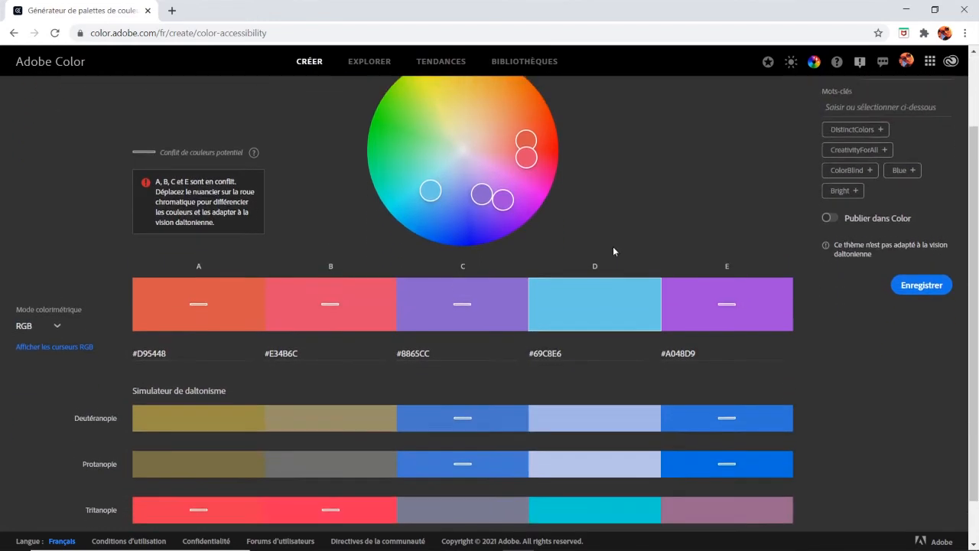
scroll(613, 250, up, 2)
scroll(613, 250, up, 1)
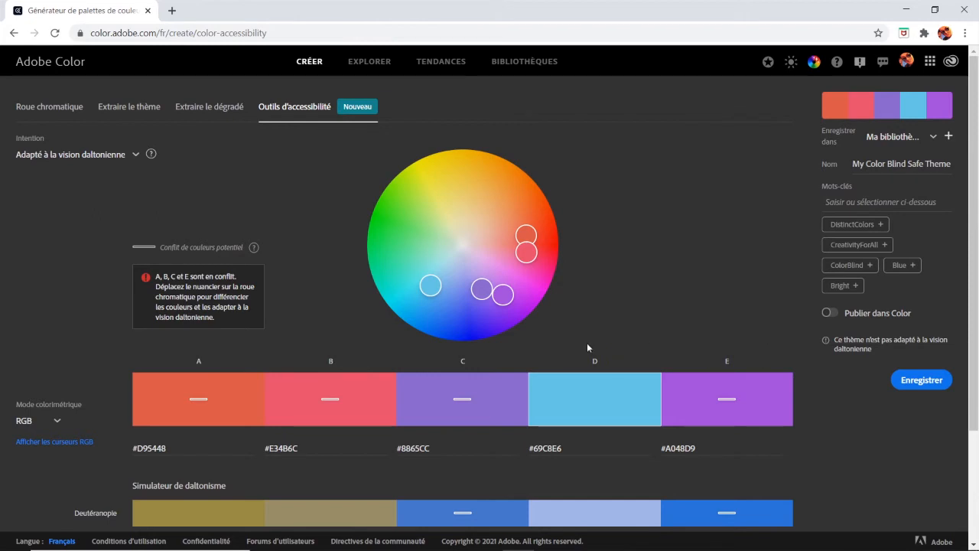
Resolve the colour-blindness conflicts by shifting swatch C to #8E77CC and swatch B to #E64894
drag(482, 288, 476, 283)
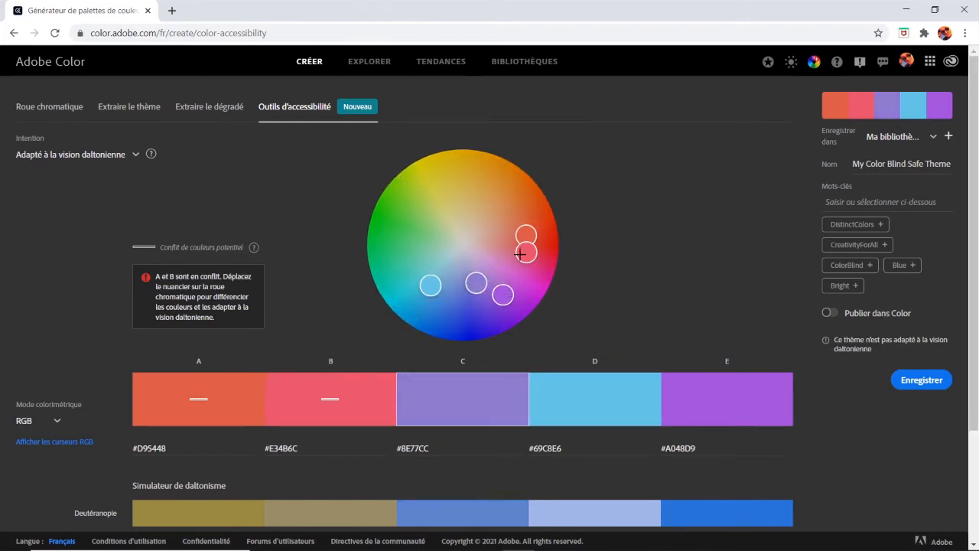
drag(526, 252, 527, 261)
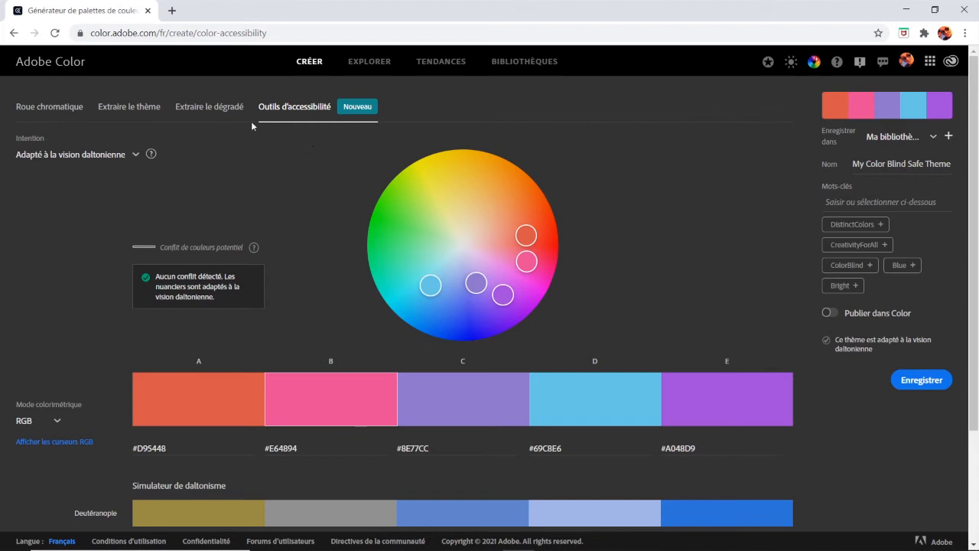
Switch to gradient extraction and load the Claude Monet boat painting as the source image
click(209, 111)
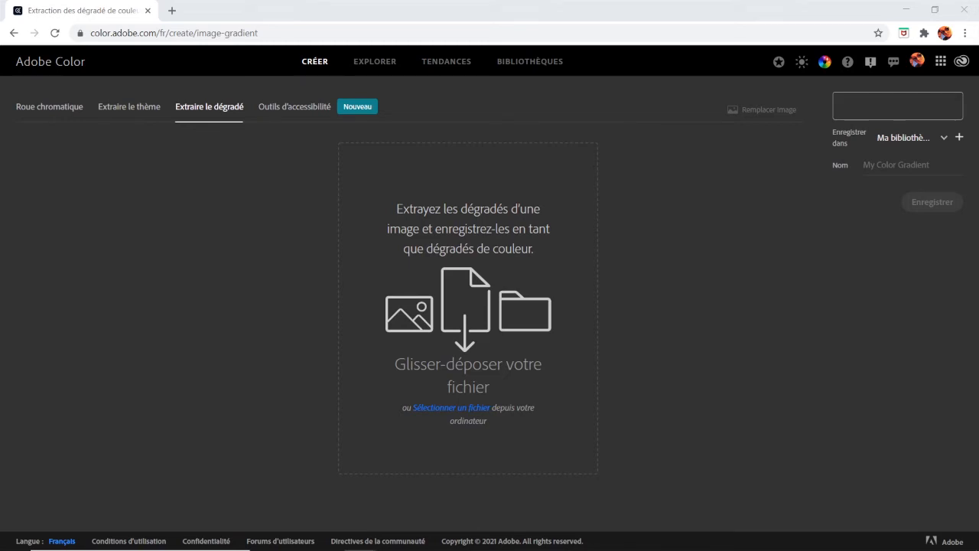
mouse_move(203, 283)
mouse_down()
mouse_move(588, 340)
mouse_move(509, 327)
mouse_up()
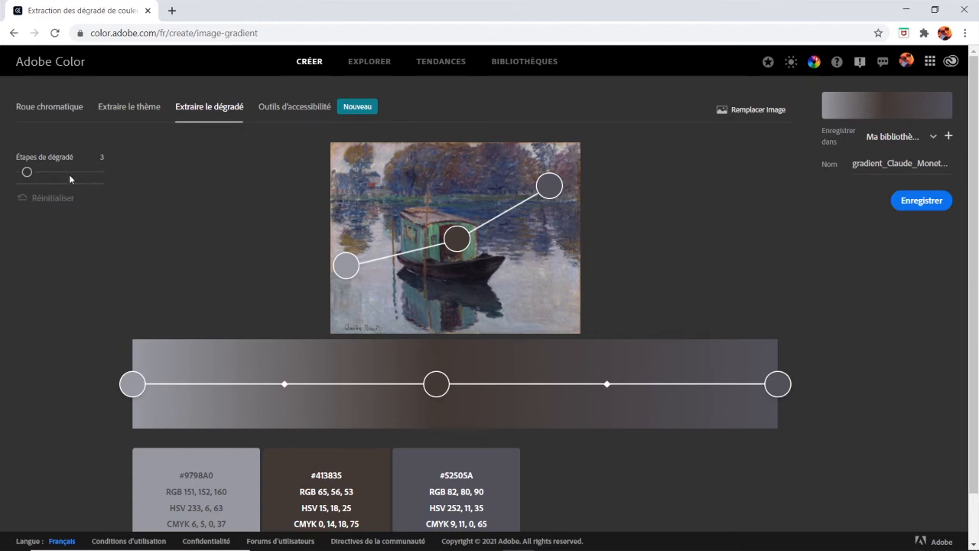
Set the extracted gradient to 4 steps and move its two middle stops farther apart
drag(27, 173, 81, 175)
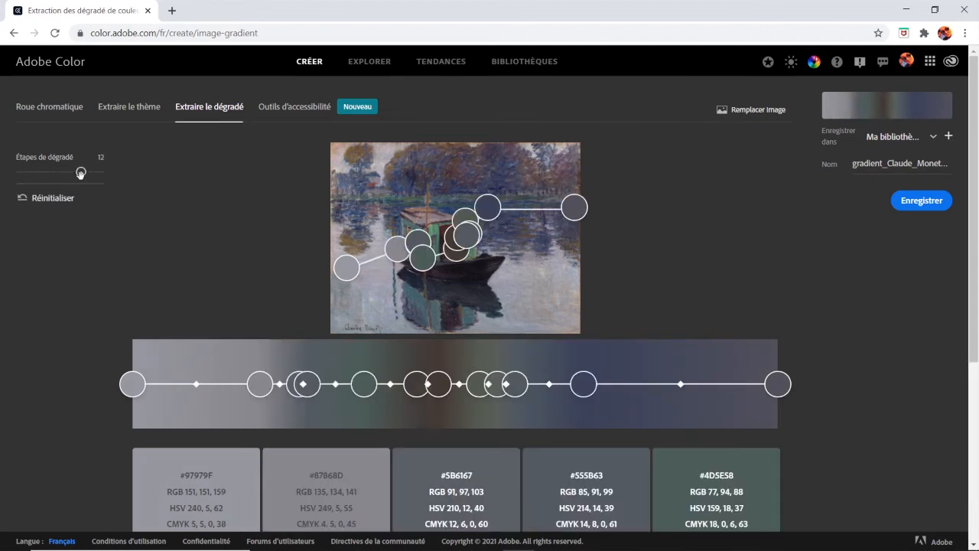
drag(80, 173, 32, 174)
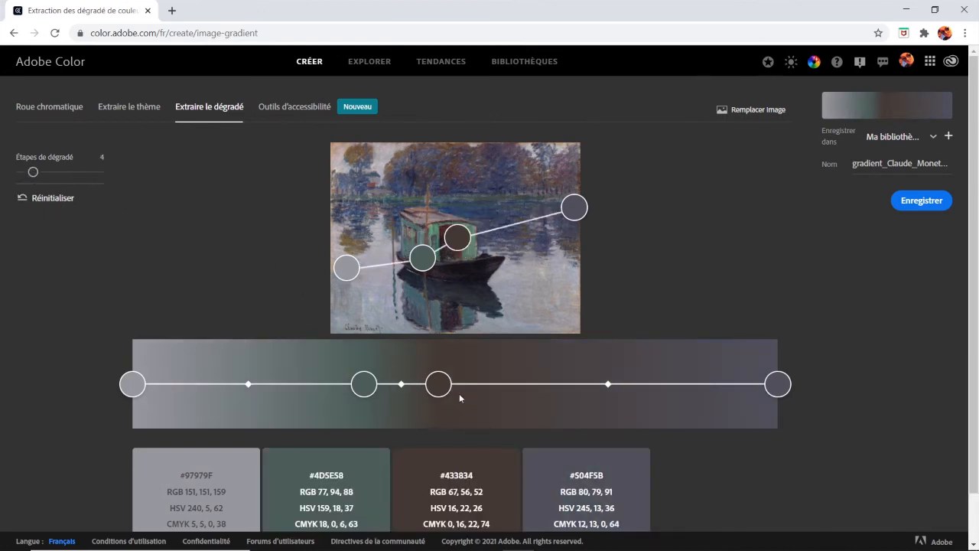
drag(438, 385, 562, 387)
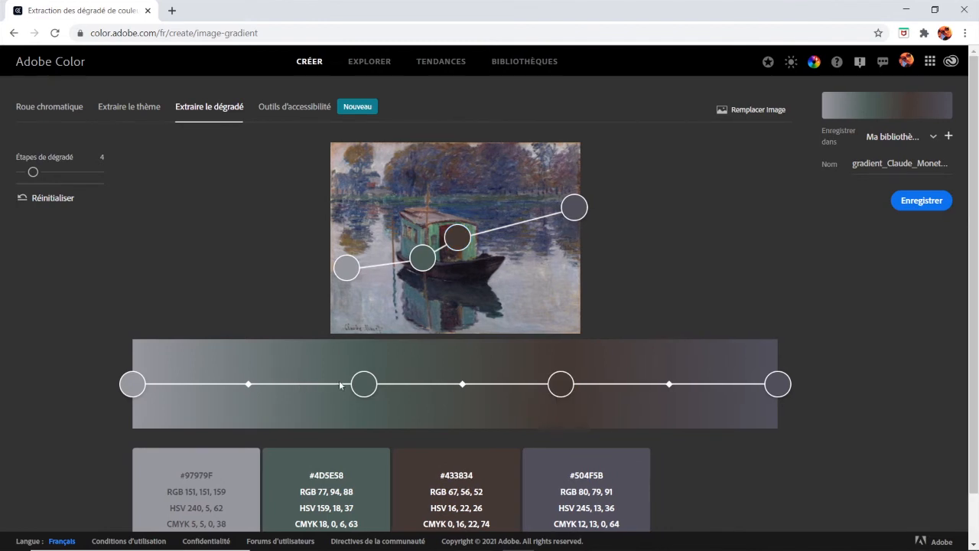
drag(359, 384, 329, 384)
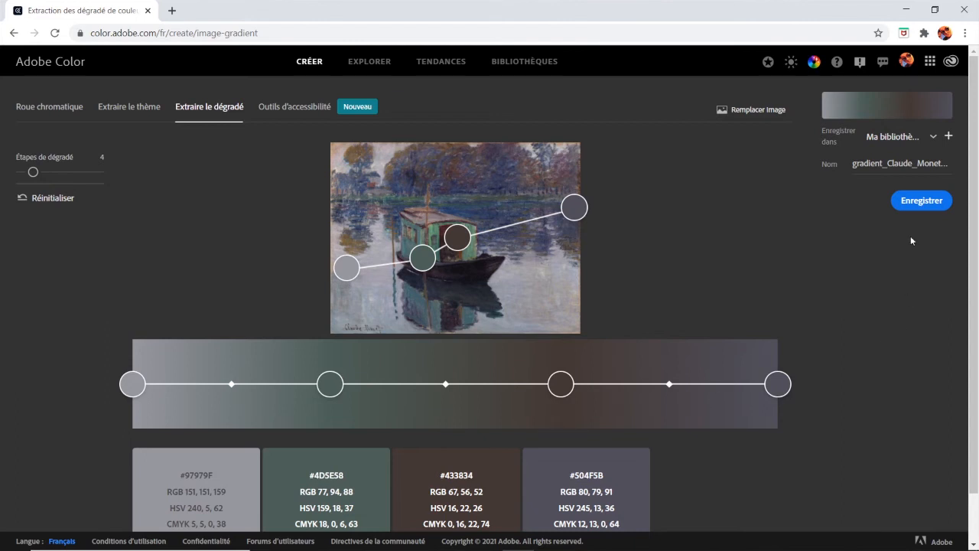
Replace "gradient" in the gradient's name with "Degradé_Simple" and save it to Ma bibliothèque
click(889, 163)
drag(882, 163, 853, 162)
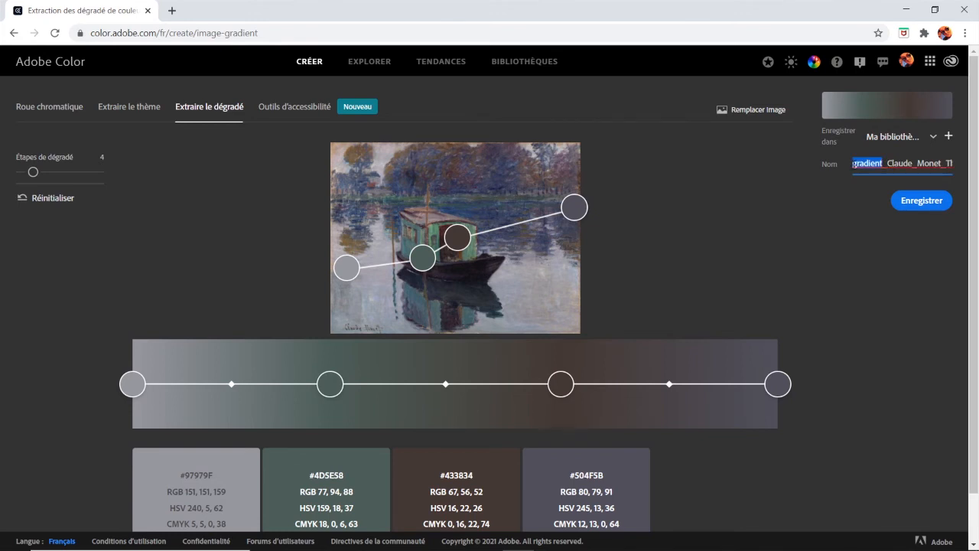
text(Degradé_Simple)
click(935, 202)
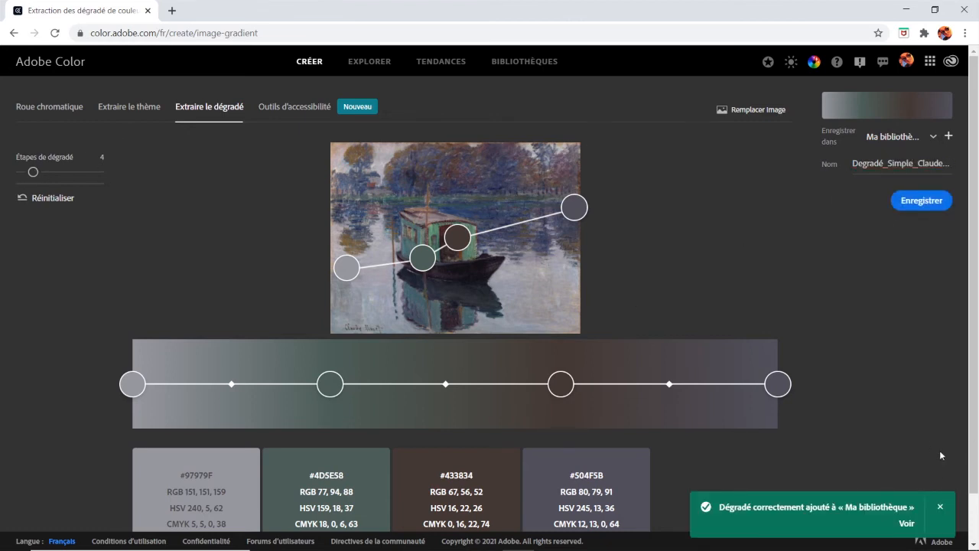
click(940, 506)
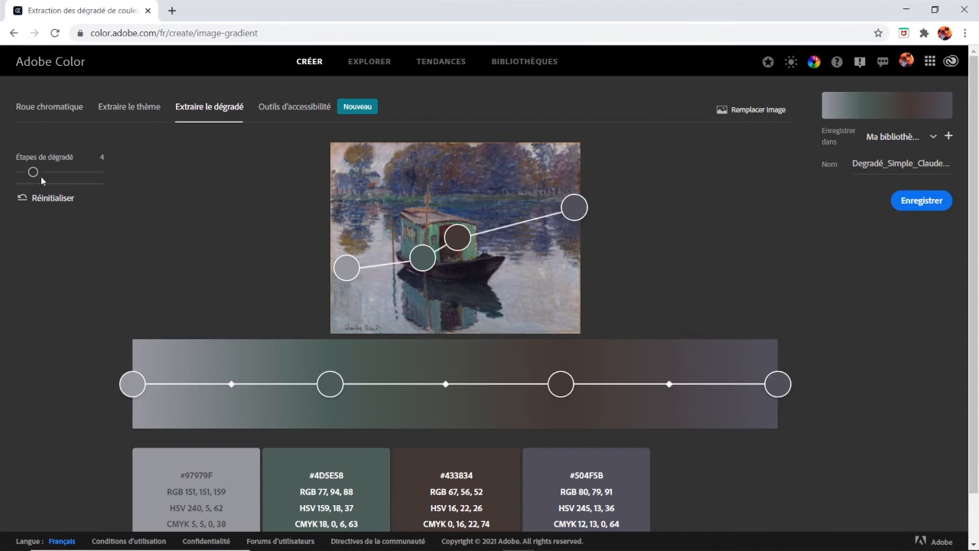
Increase the gradient to 12 steps and resample its first five colours from the painting's water and tree line
drag(33, 172, 88, 174)
drag(87, 175, 85, 176)
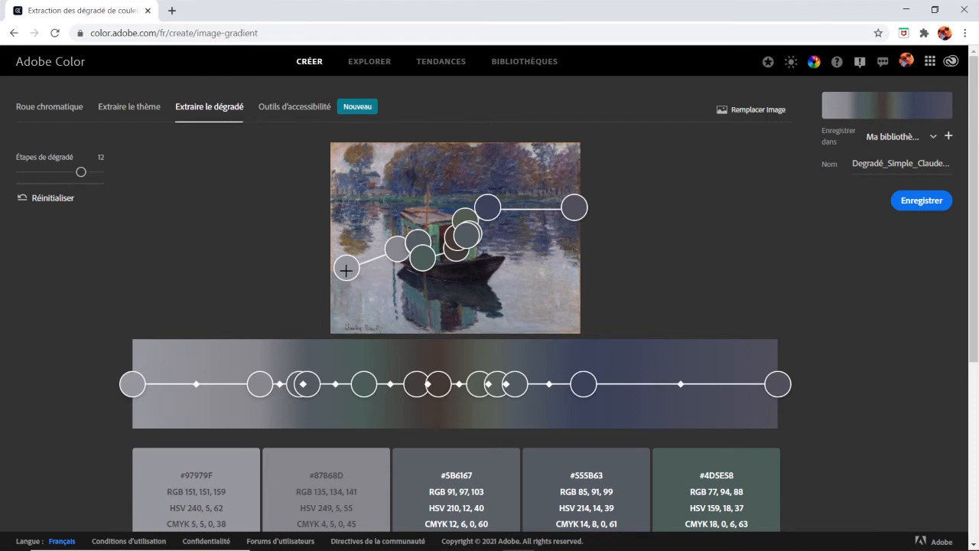
drag(346, 267, 335, 319)
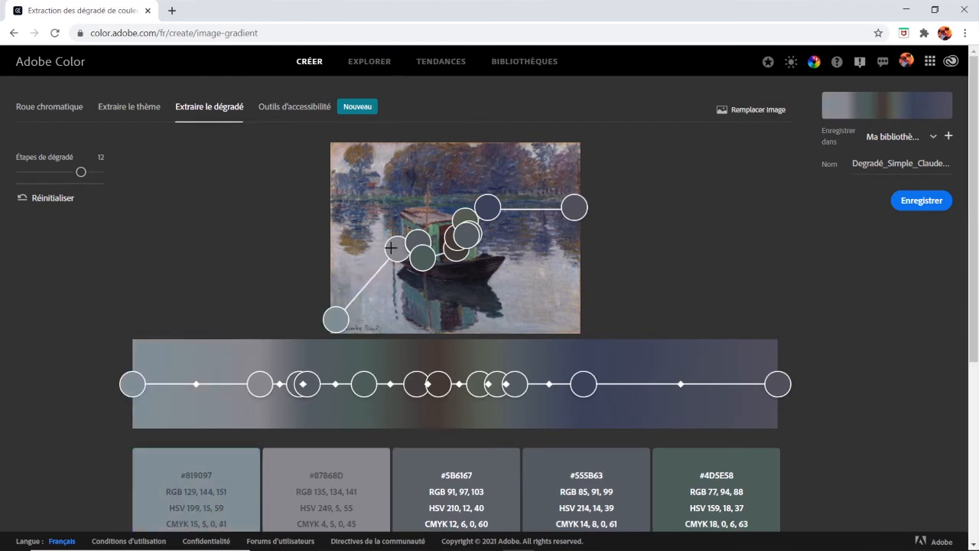
drag(396, 249, 370, 287)
drag(417, 232, 373, 215)
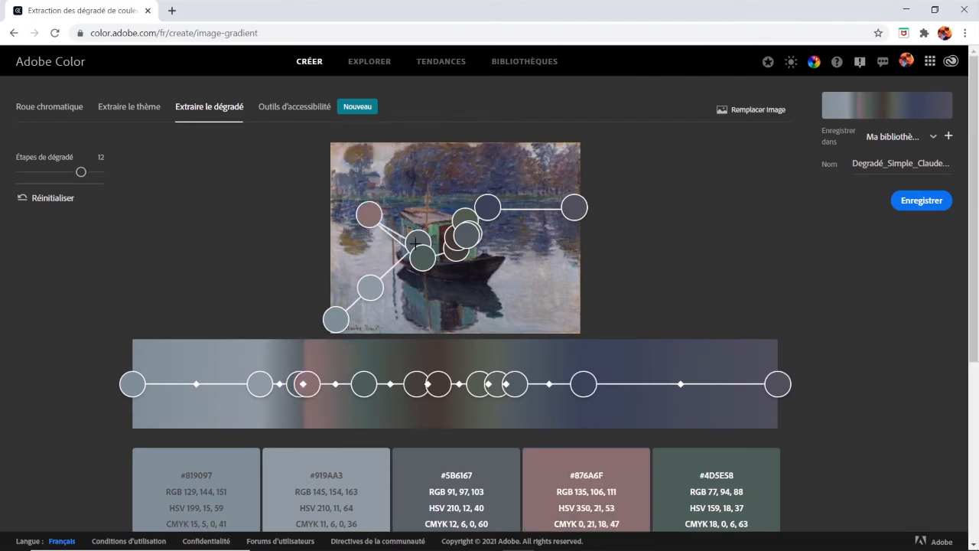
drag(421, 241, 362, 208)
drag(419, 258, 390, 211)
Move the gradient's second and third stops closer to its start
drag(264, 389, 212, 388)
drag(293, 392, 249, 394)
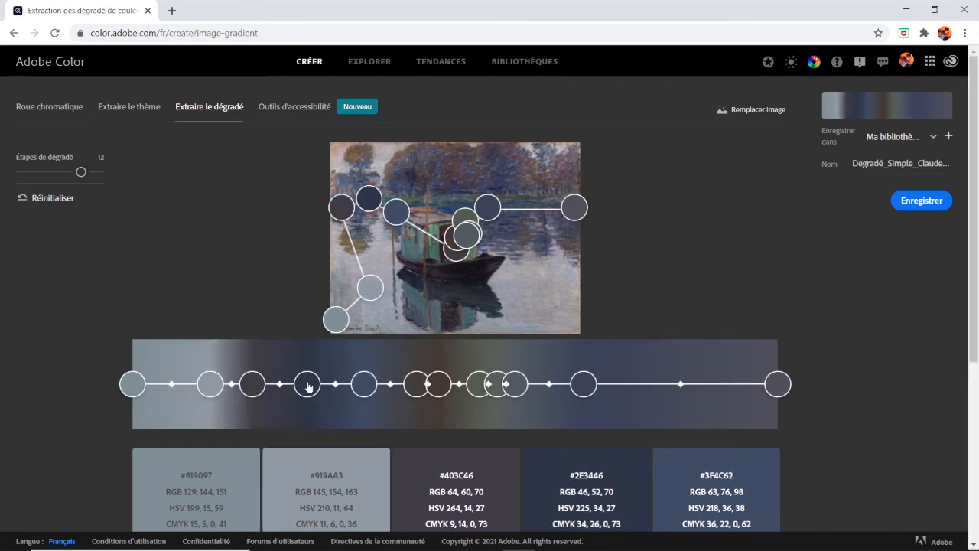
Resample the gradient's fourth to tenth colours from the painting's water, green boat and the boat's reflection
drag(369, 198, 541, 282)
drag(492, 207, 612, 269)
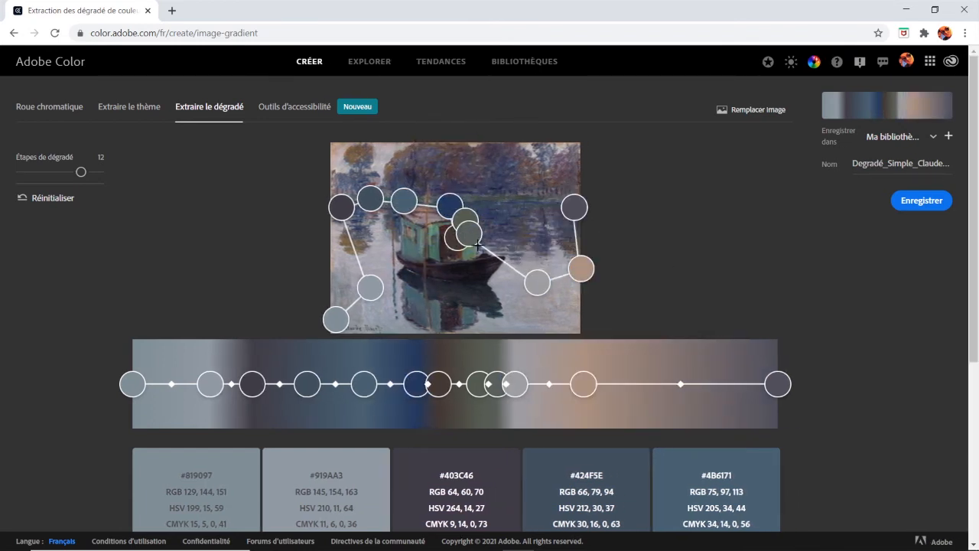
drag(472, 236, 507, 338)
drag(459, 237, 463, 217)
drag(540, 336, 434, 256)
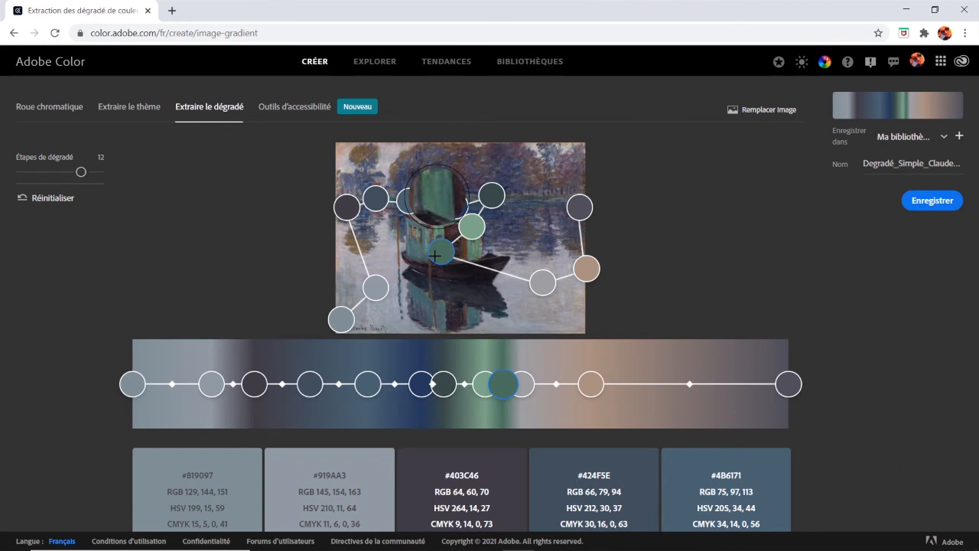
drag(543, 282, 442, 310)
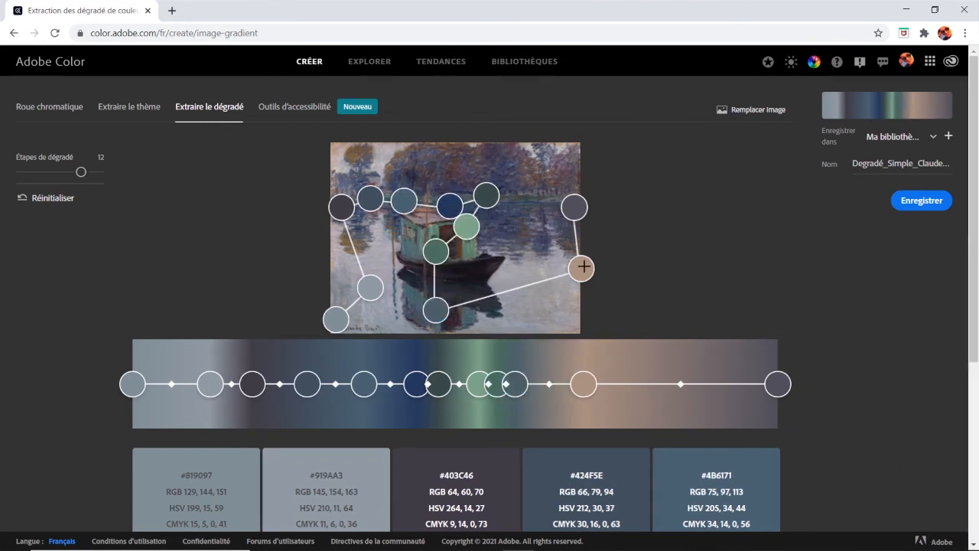
Resample the gradient's last two colours from the trees on the painting's right side and save the gradient to Ma bibliothèque
mouse_move(584, 266)
mouse_down()
mouse_move(575, 280)
mouse_move(521, 180)
mouse_move(540, 176)
mouse_up()
drag(579, 206, 570, 190)
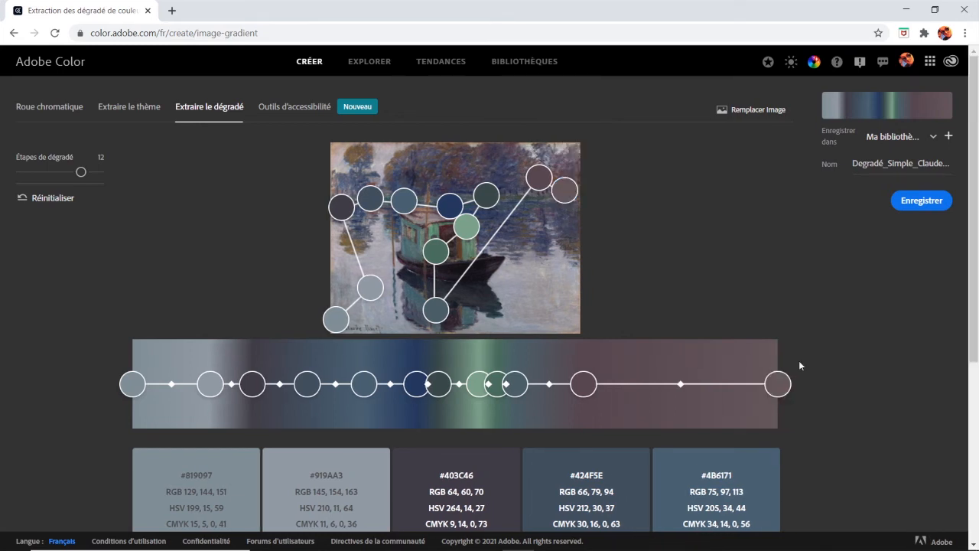
click(927, 201)
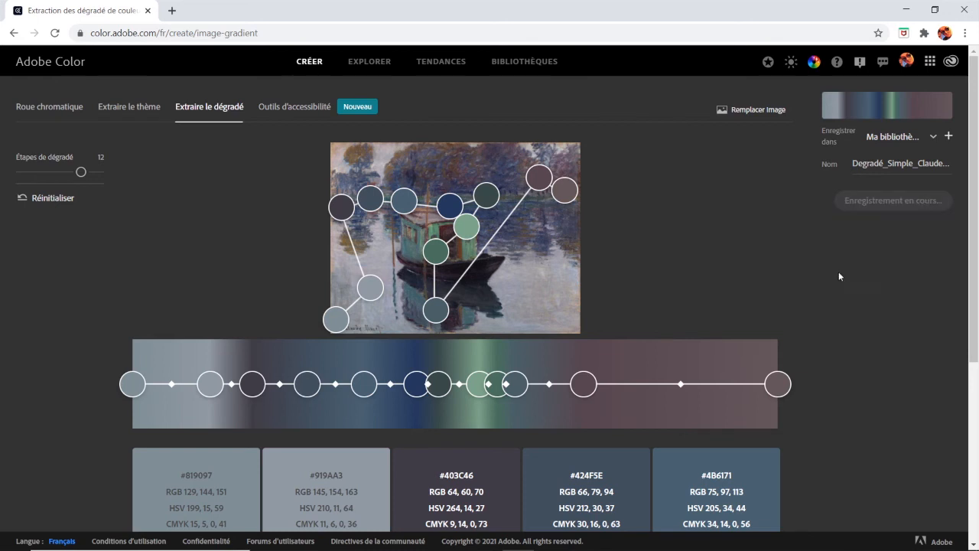
click(940, 506)
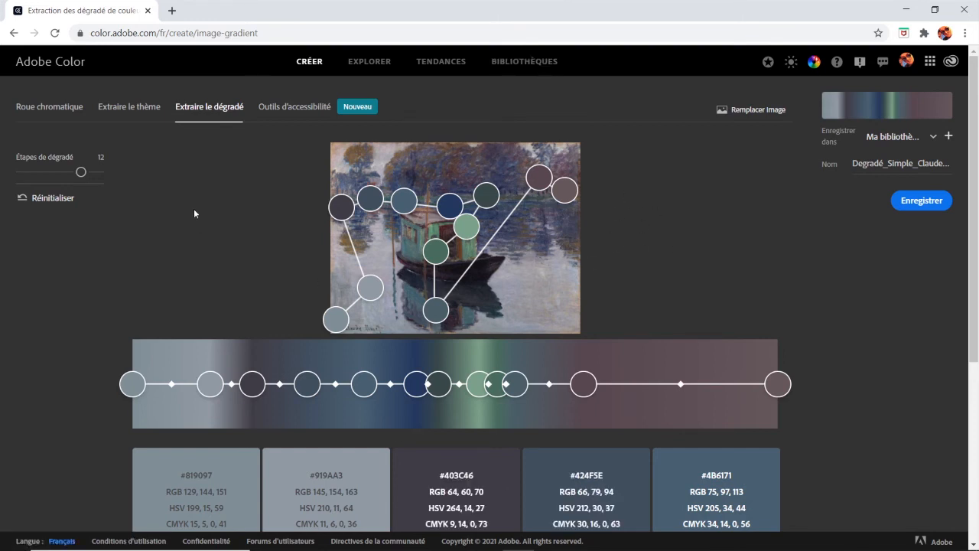
Extract a five-colour theme from the painting with the Coloré mood and save it to Ma bibliothèque
click(134, 110)
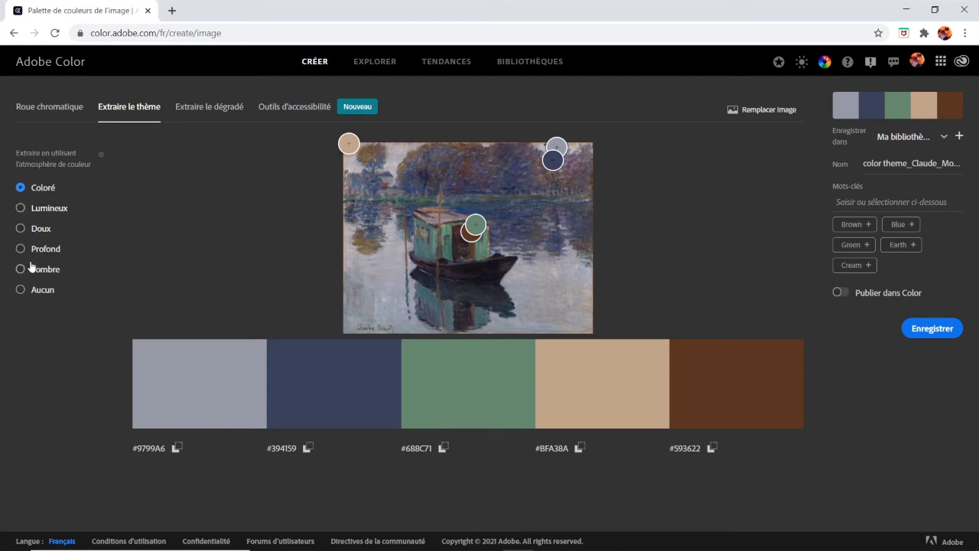
click(945, 334)
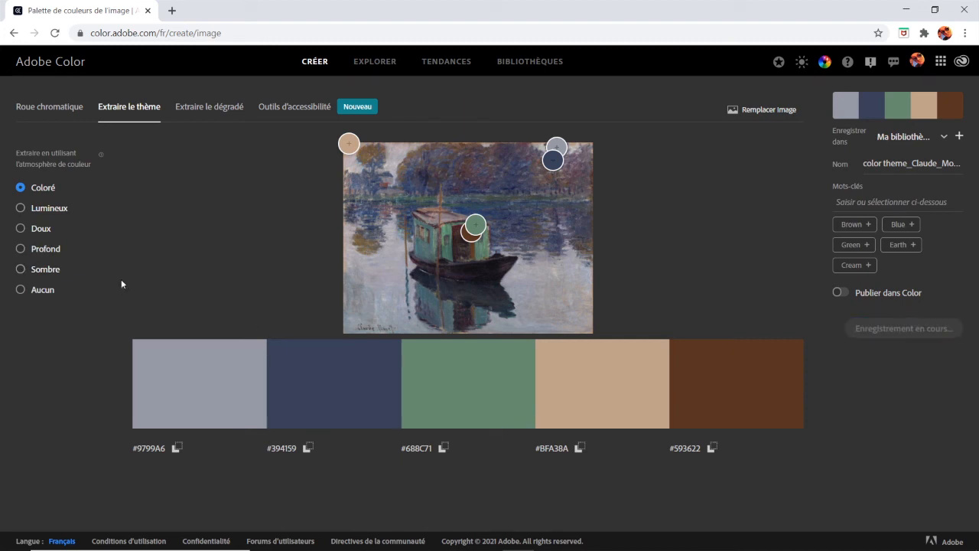
Extract the theme with the Lumineux mood, replace "color theme" in its name with "Lumineuse" and save it
click(22, 208)
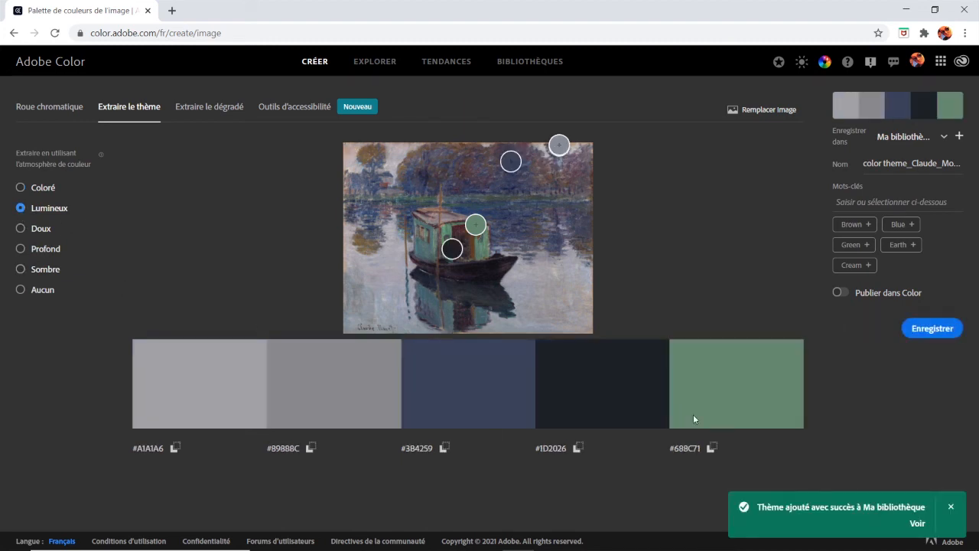
click(952, 506)
drag(908, 163, 843, 171)
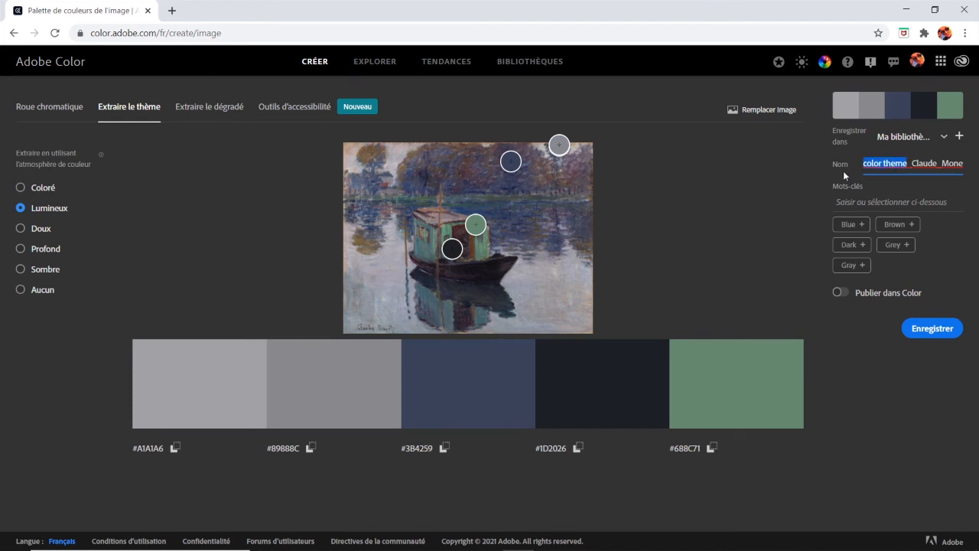
text(Lumineuse)
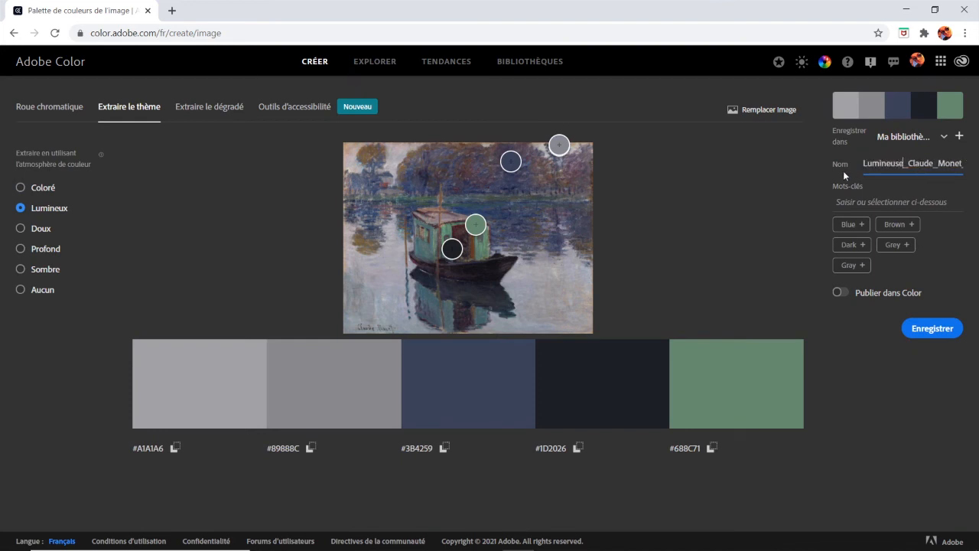
click(928, 330)
Extract the theme with the Doux mood, replace "Lumineuse" in its name with "Douce" and save it
click(22, 228)
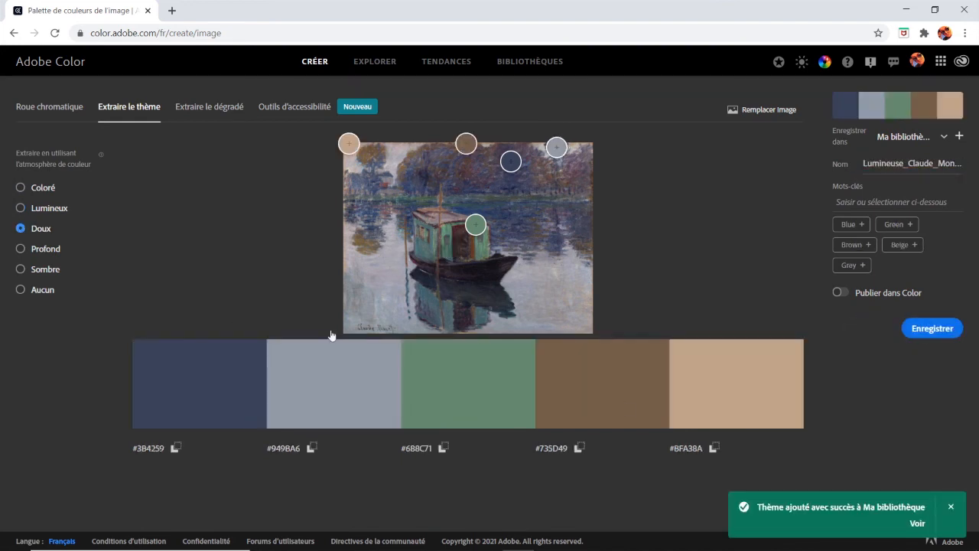
click(893, 163)
drag(903, 163, 829, 163)
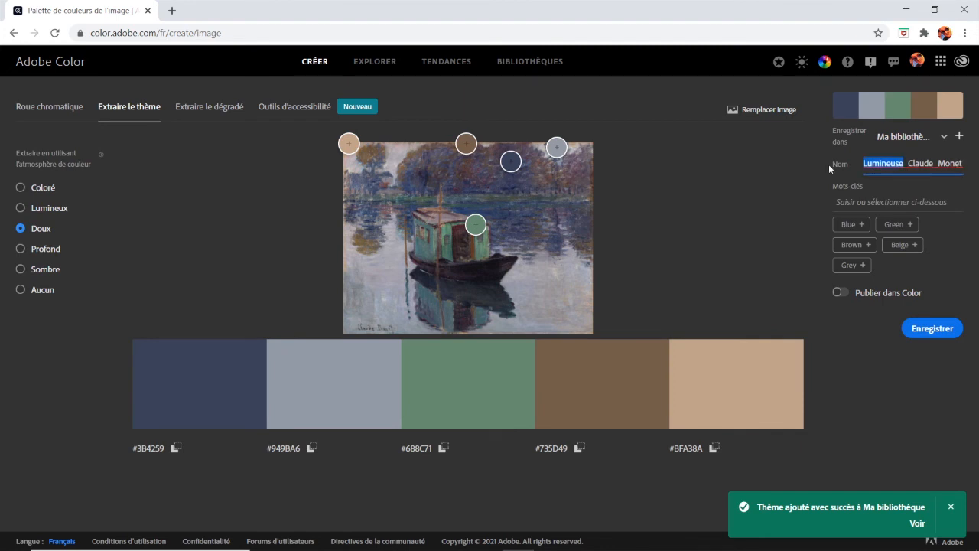
text(Douce)
click(923, 329)
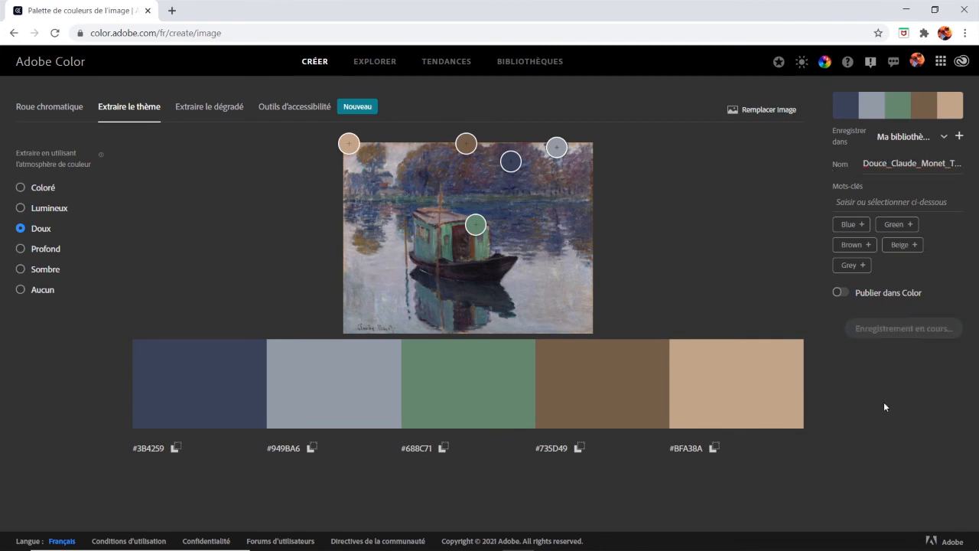
Resample four of the theme's colours from the water and the tree line of the painting
drag(475, 226, 514, 224)
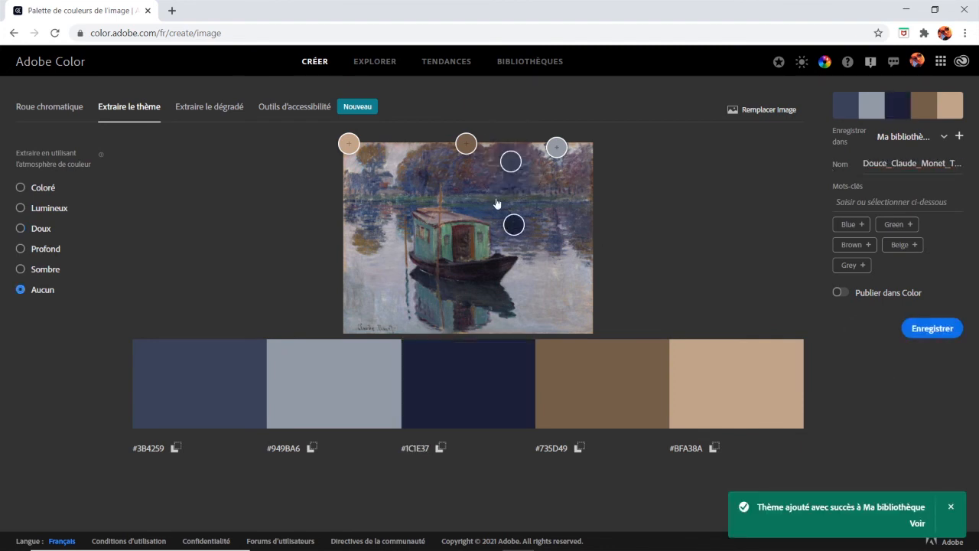
drag(466, 143, 464, 181)
drag(349, 143, 365, 168)
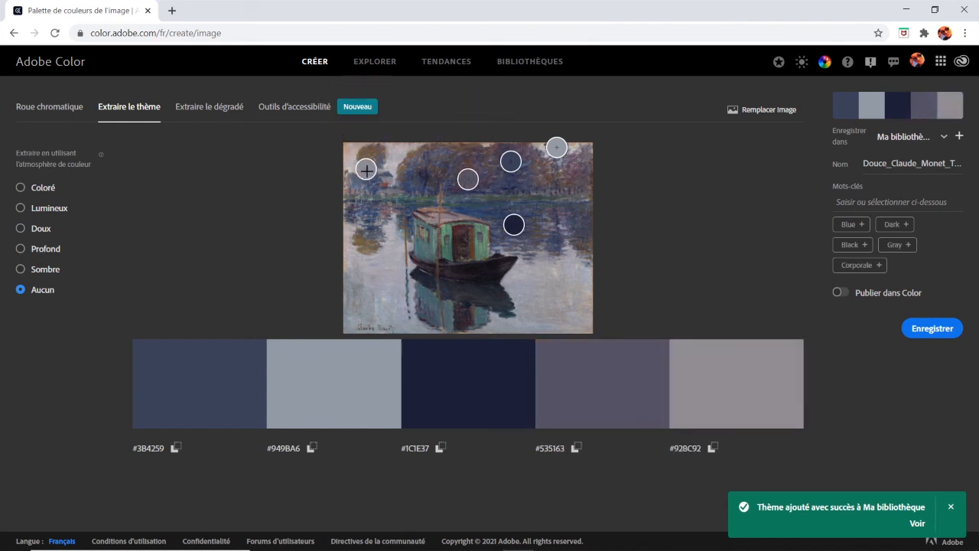
drag(556, 148, 551, 177)
Open the first Ma bibliothèque in the saved libraries and download the four-step Degradé_Simple gradient as SVG
click(547, 62)
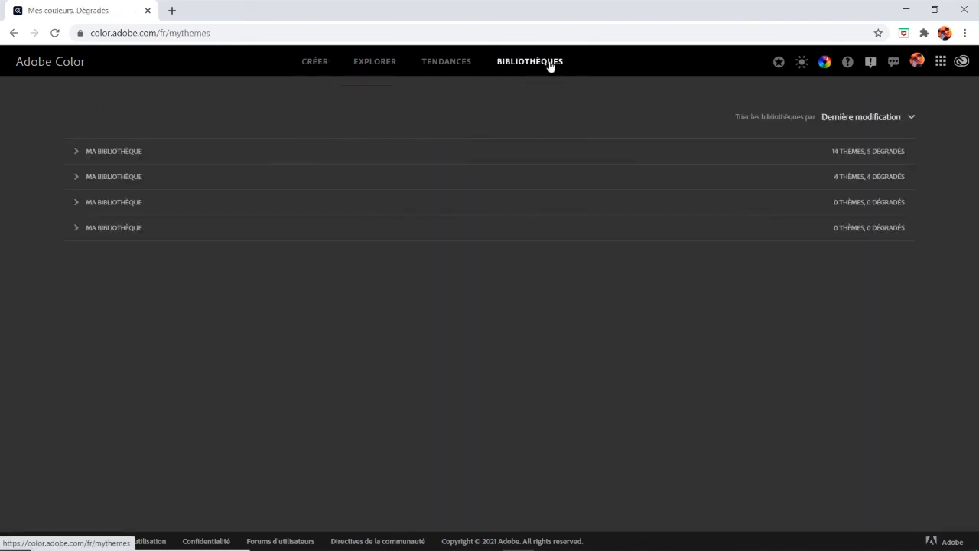
click(75, 153)
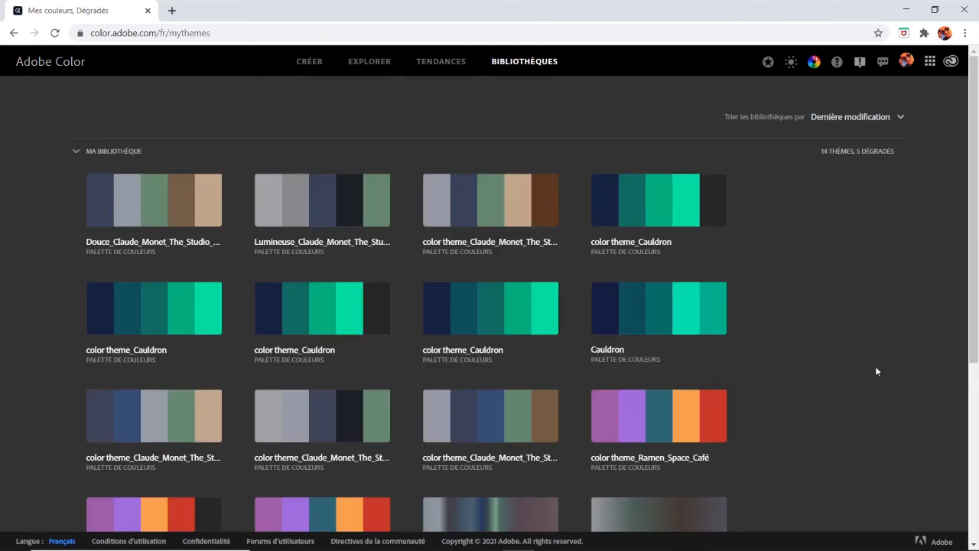
scroll(860, 332, down, 4)
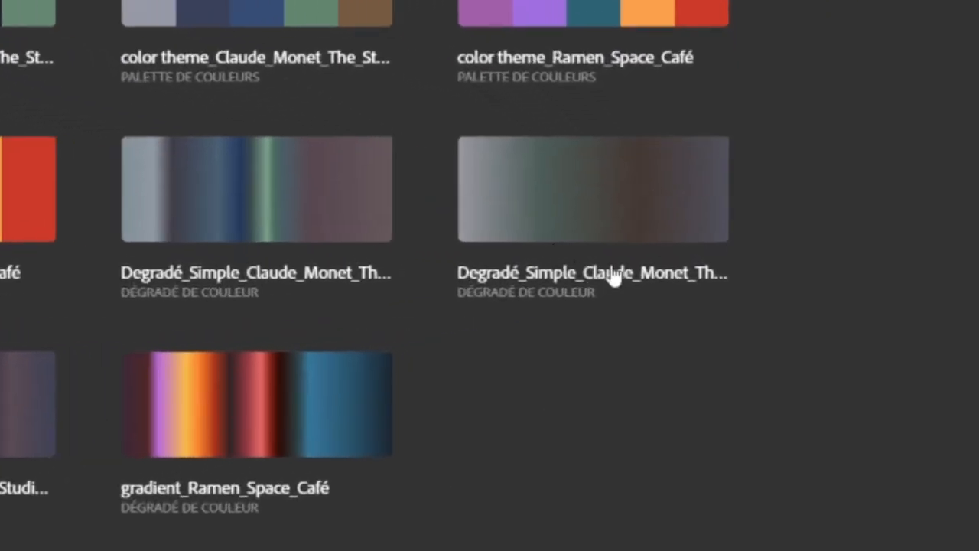
click(699, 169)
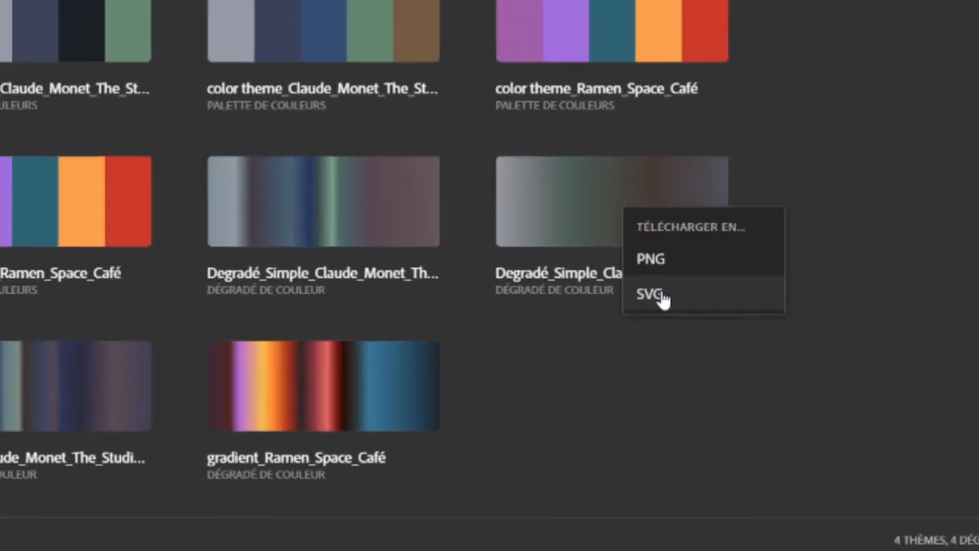
click(650, 298)
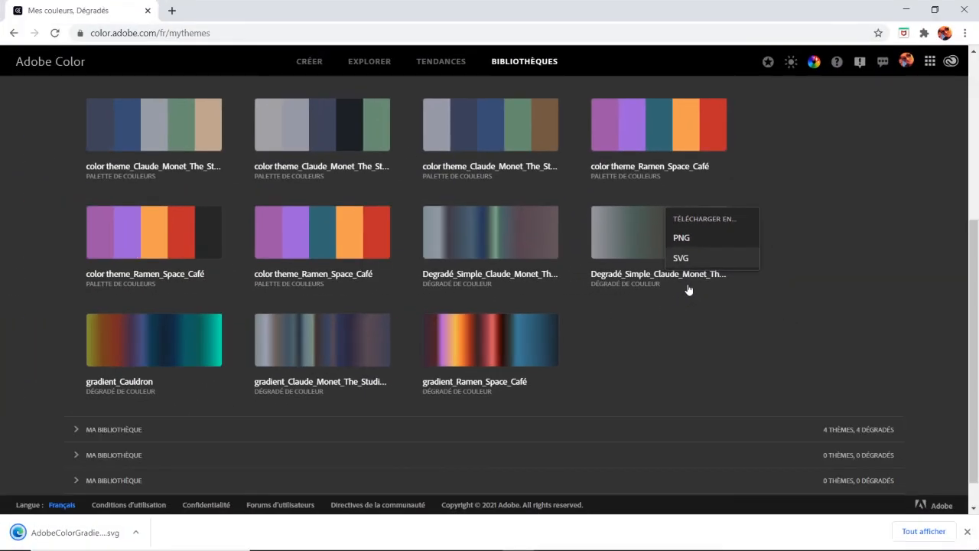
Download the twelve-step Degradé_Simple gradient with the green band as SVG
scroll(560, 195, down, 1)
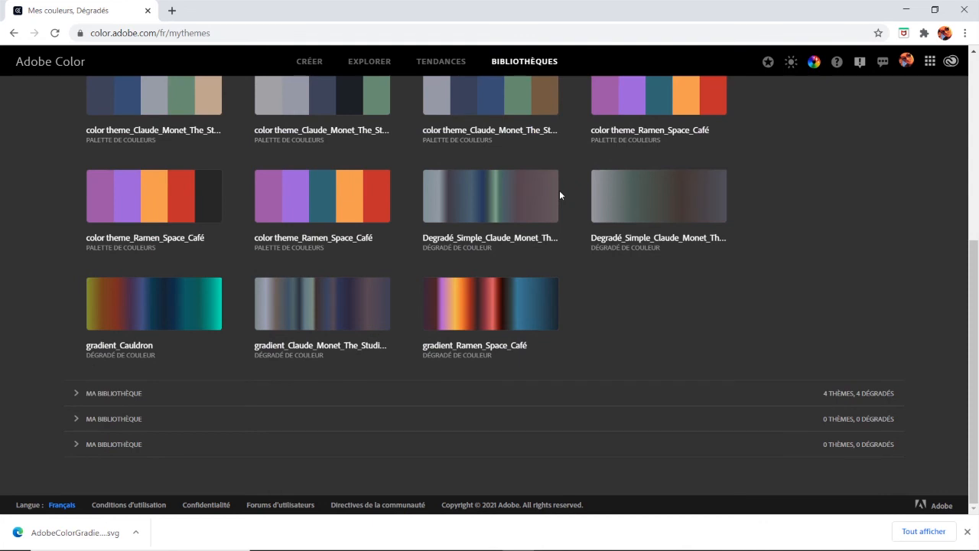
click(544, 185)
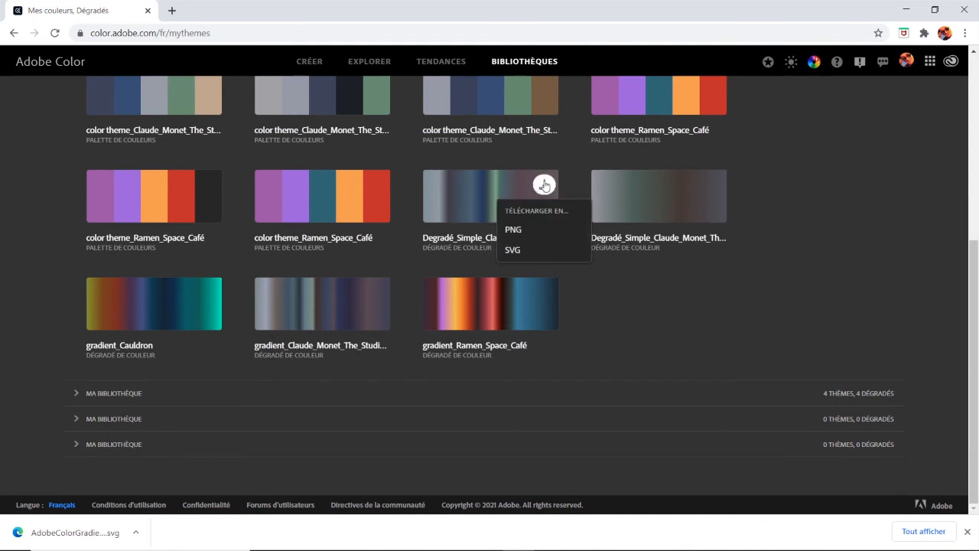
click(512, 250)
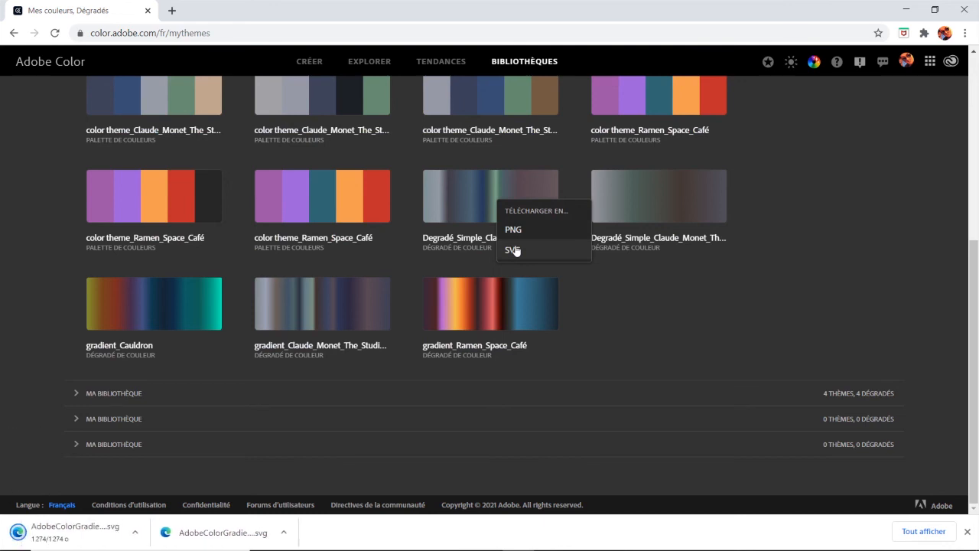
Examine the twelve-step Degradé_Simple gradient's details, including its colour modes and codes and its export options, and close them
mouse_move(603, 285)
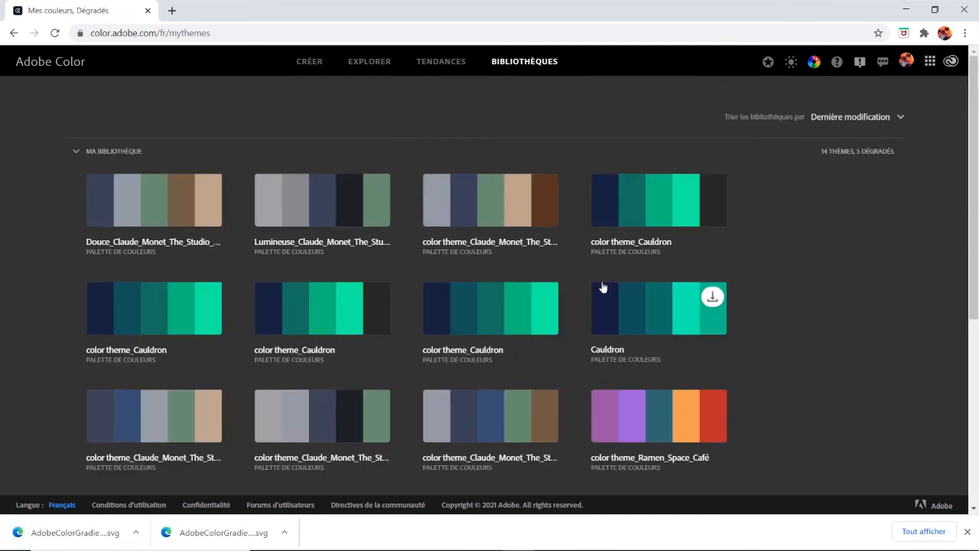
scroll(717, 286, down, 4)
click(544, 192)
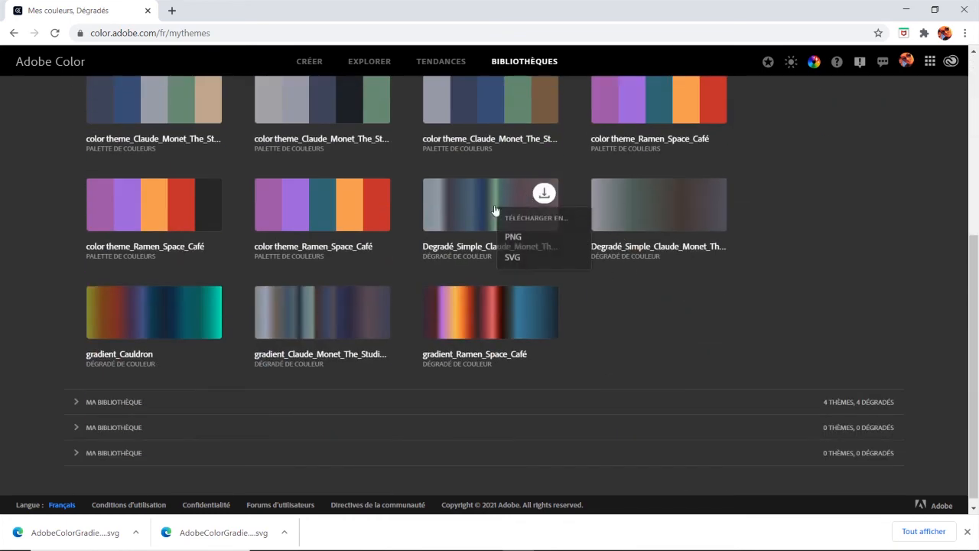
click(494, 209)
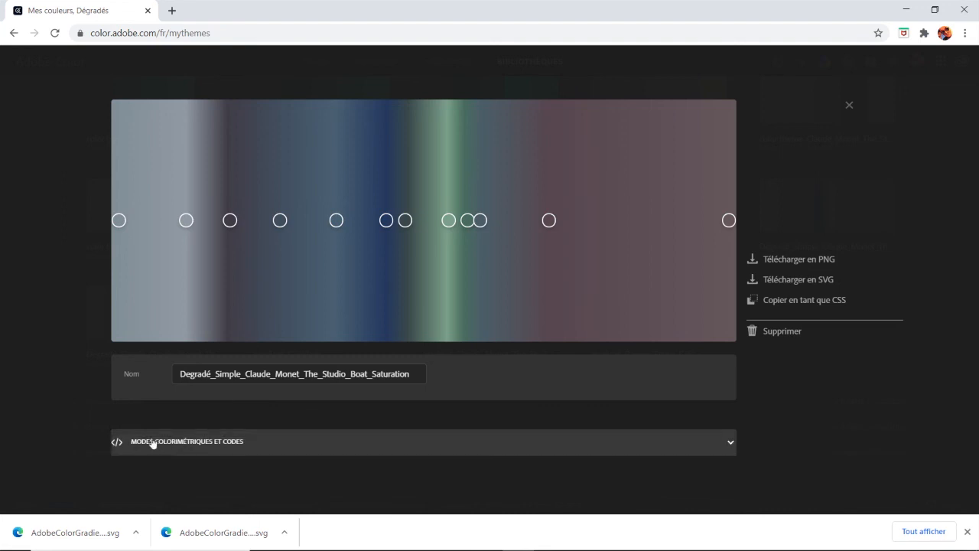
mouse_move(279, 222)
click(731, 444)
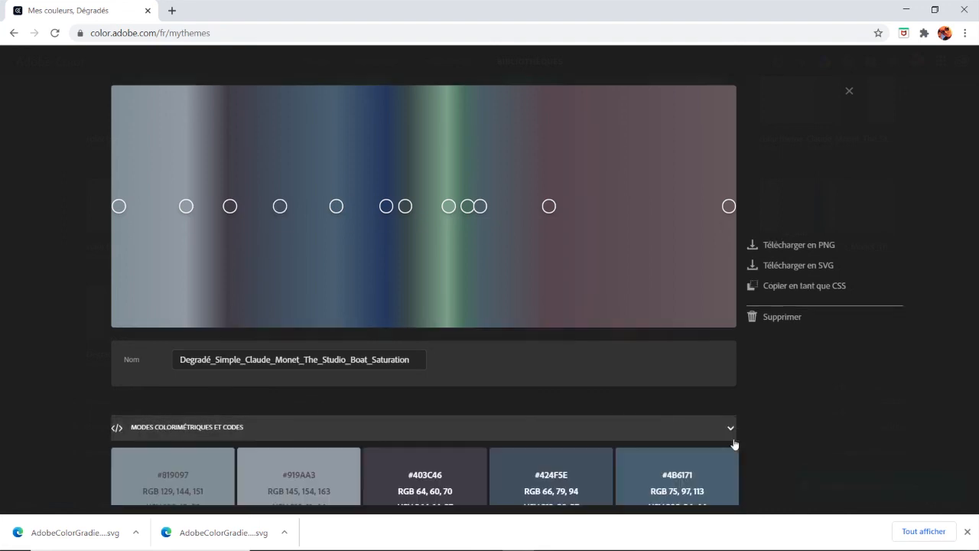
scroll(754, 422, down, 4)
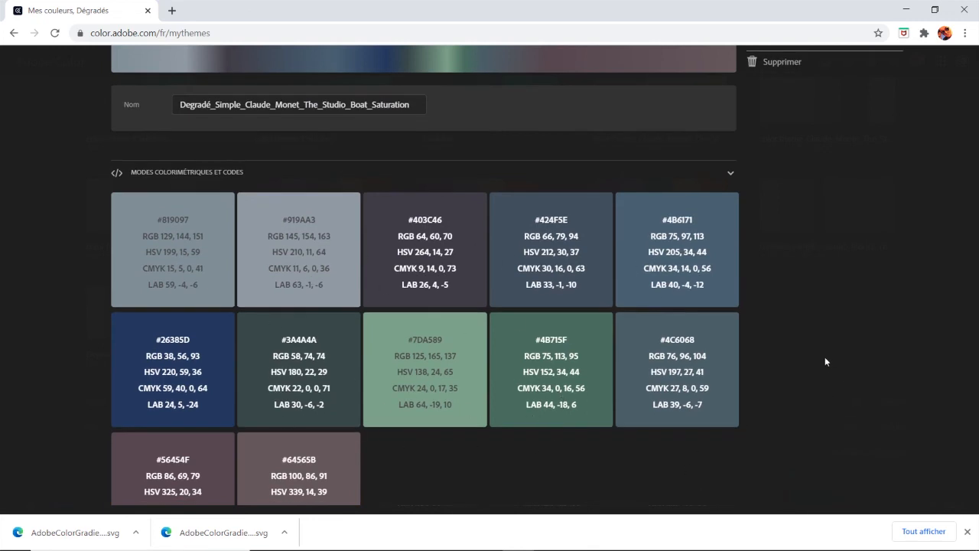
scroll(826, 357, up, 4)
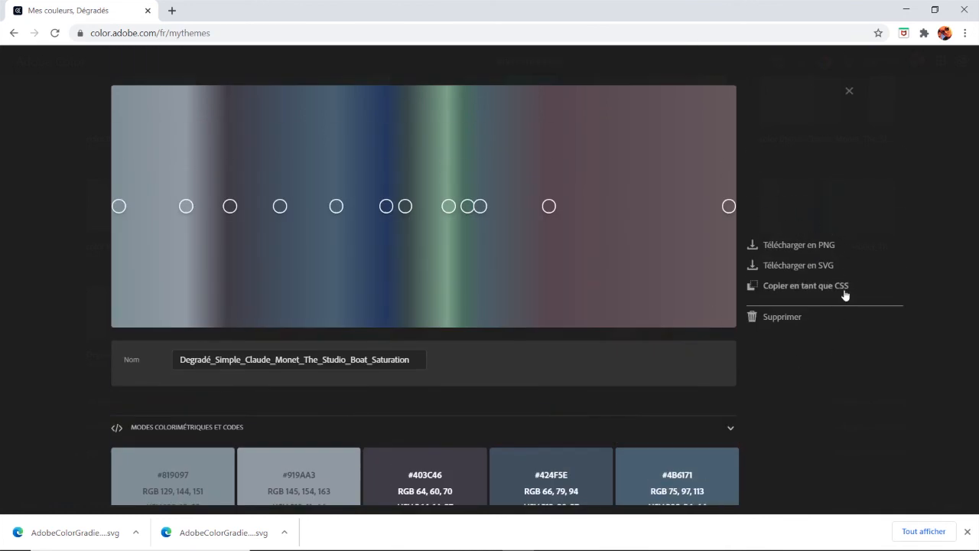
click(848, 91)
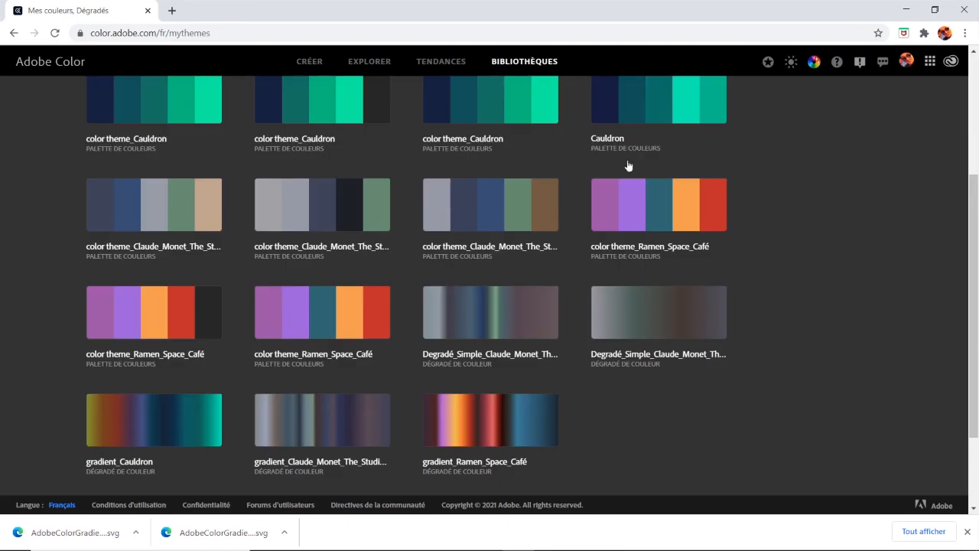
Download the Douce theme as JPEG from its details, and download the Lumineuse theme from the library overview
scroll(376, 220, up, 3)
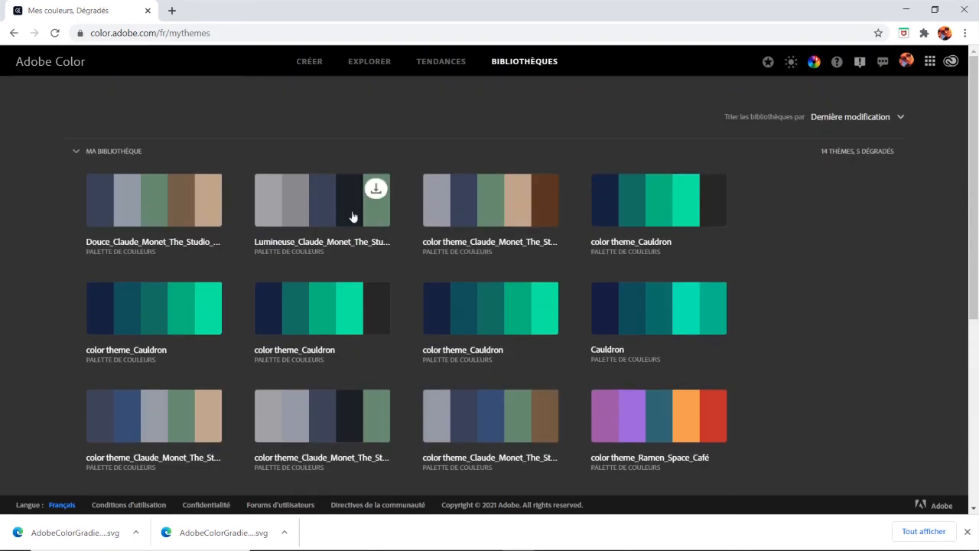
click(175, 209)
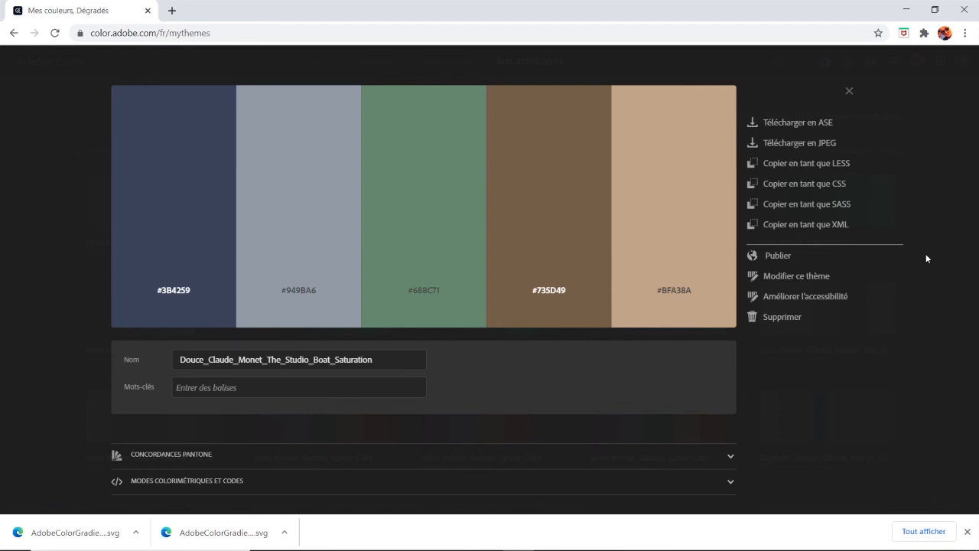
click(820, 142)
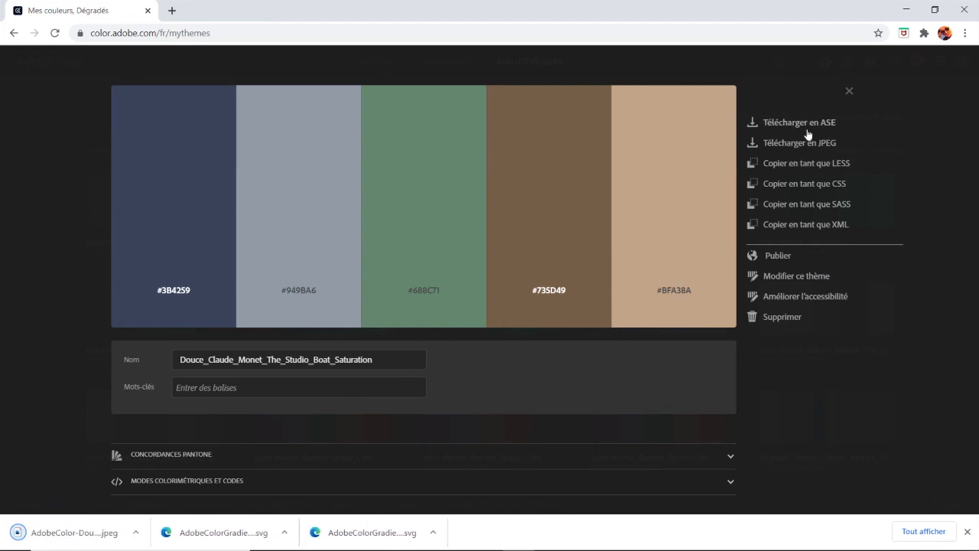
click(849, 91)
click(375, 190)
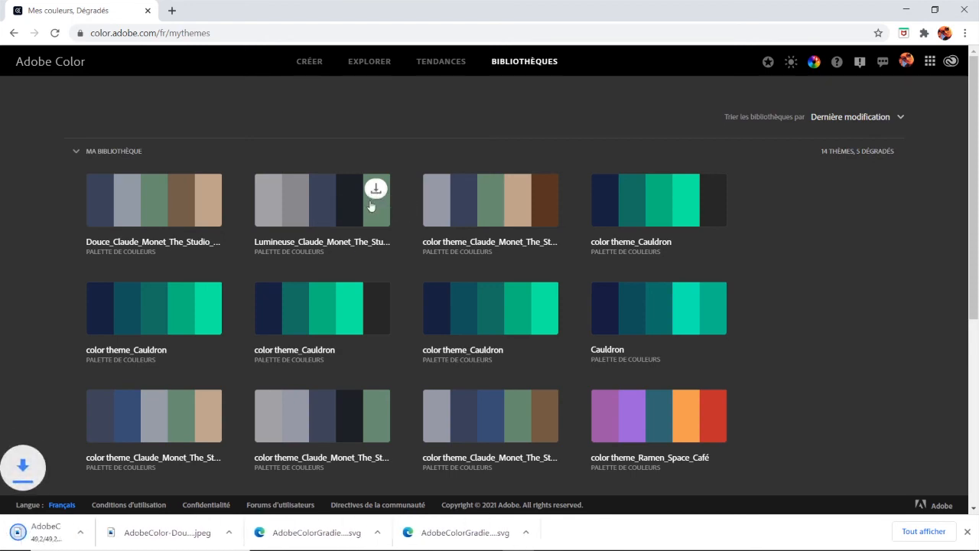